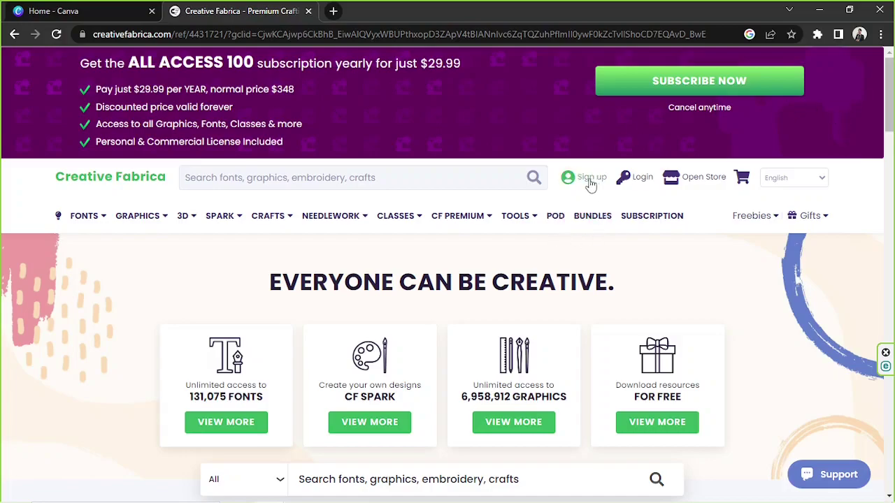
# Sign up for a Creative Fabrica account and open the free fonts listing.
pyautogui.click(594, 183)
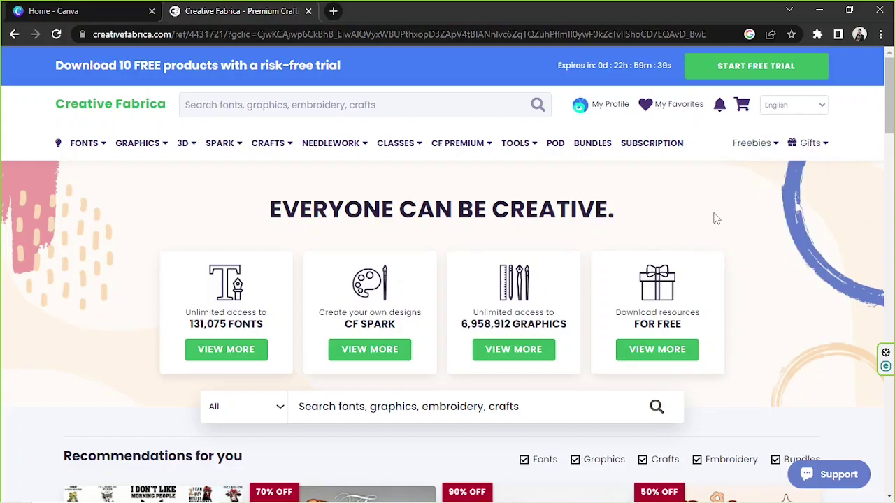
pyautogui.scroll(-2, 715, 217)
pyautogui.scroll(2, 713, 216)
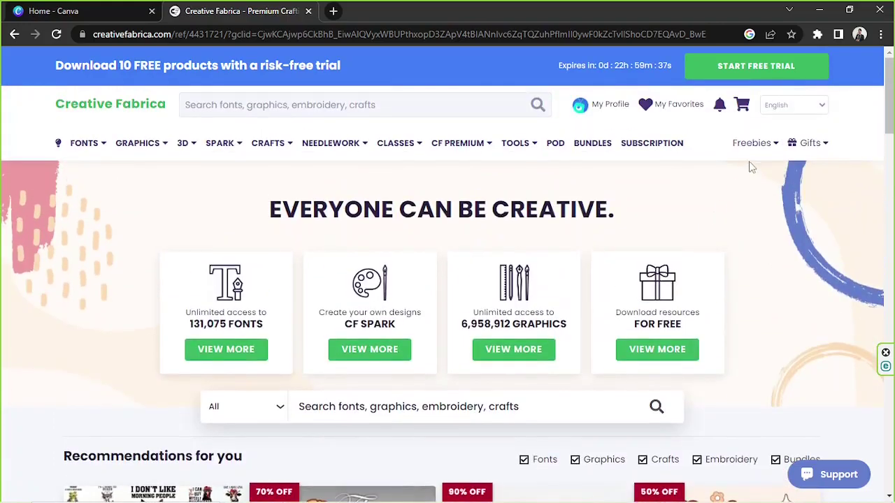
pyautogui.moveTo(753, 154)
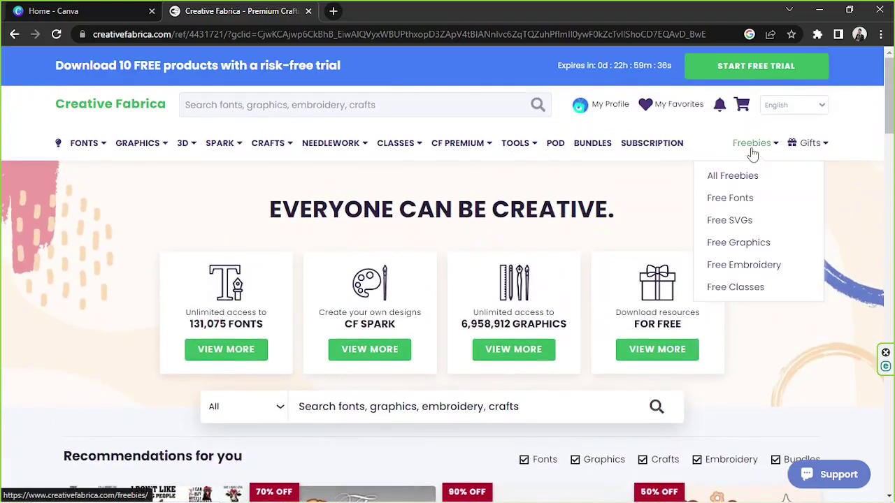
pyautogui.click(724, 200)
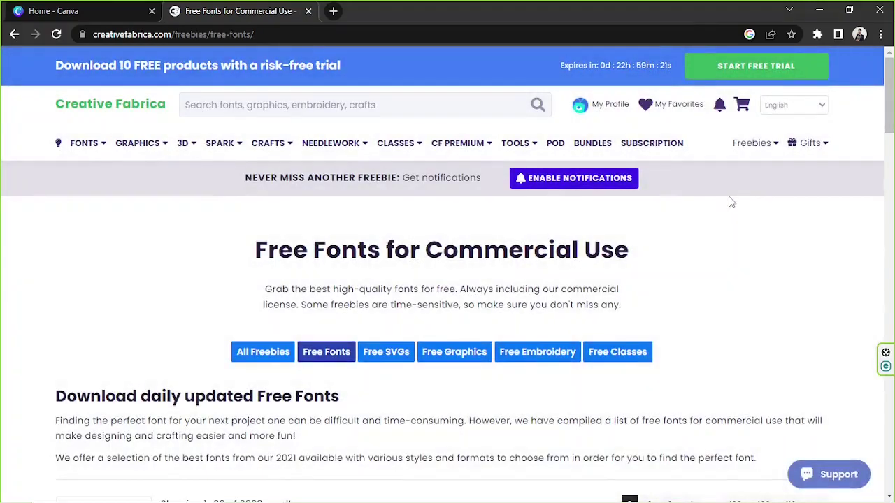
# Browse the free fonts and open the product page of the Brittany Charming font.
pyautogui.scroll(-5, 725, 201)
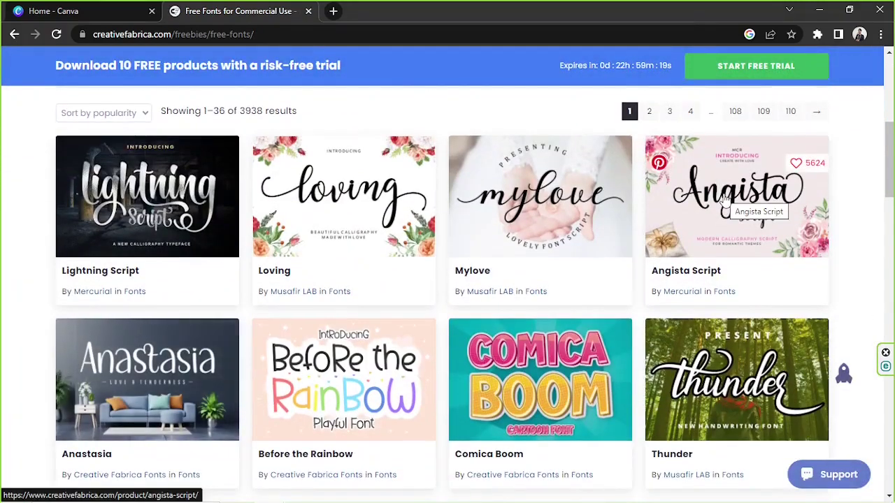
pyautogui.scroll(-3, 725, 201)
pyautogui.scroll(-3, 725, 197)
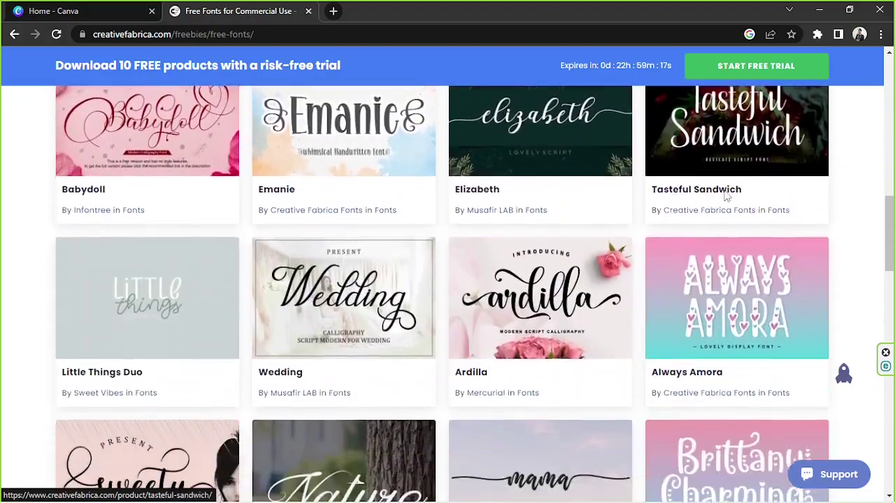
pyautogui.scroll(-2, 725, 197)
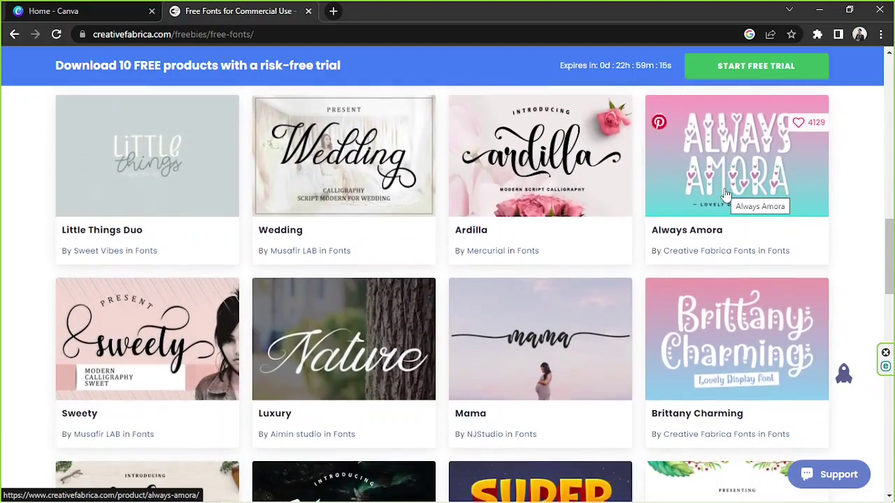
pyautogui.scroll(-1, 725, 195)
pyautogui.scroll(-1, 725, 196)
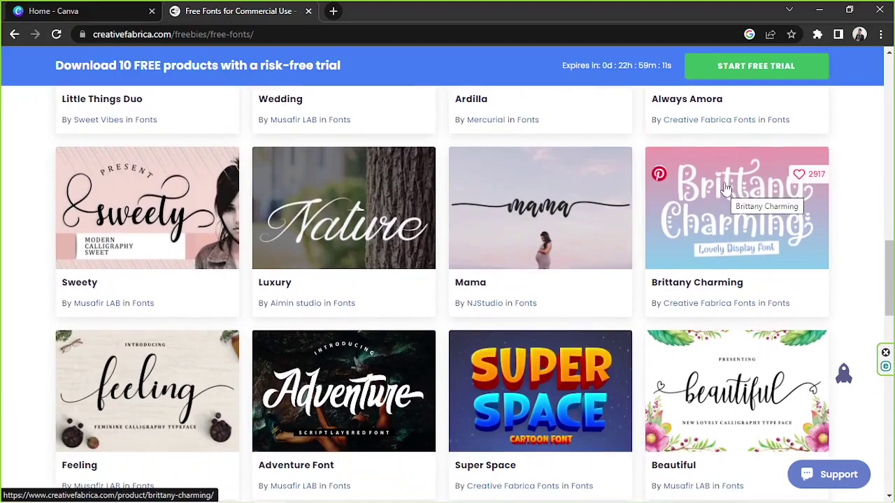
pyautogui.click(768, 233)
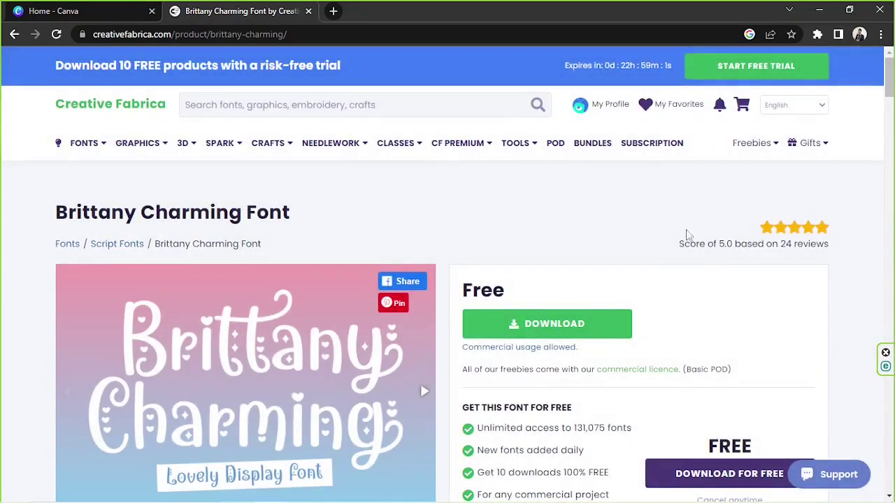
# Download the Brittany-Charming archive into the Fonts folder inside Canva Samples and dismiss the free trial offer.
pyautogui.scroll(-1, 688, 234)
pyautogui.click(561, 261)
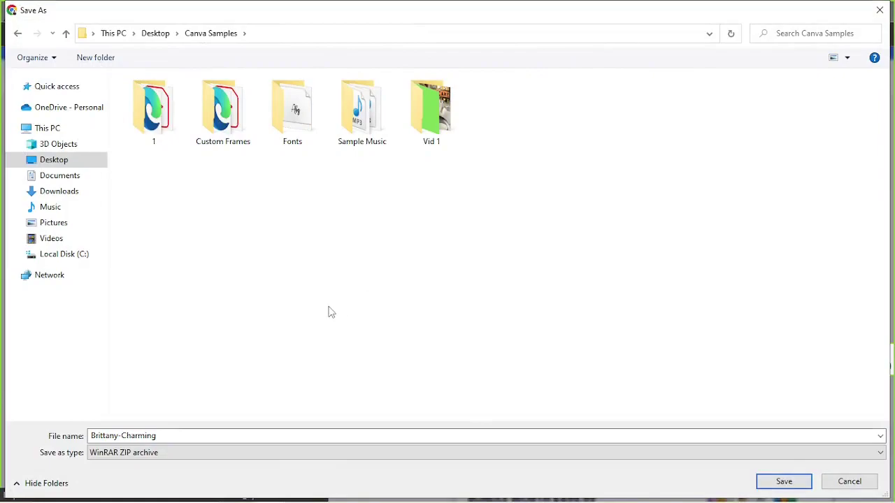
pyautogui.doubleClick(294, 140)
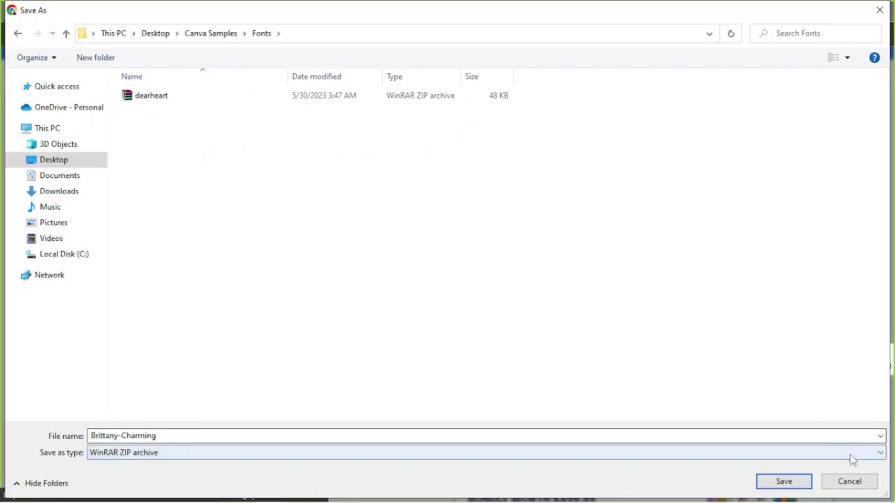
pyautogui.click(797, 482)
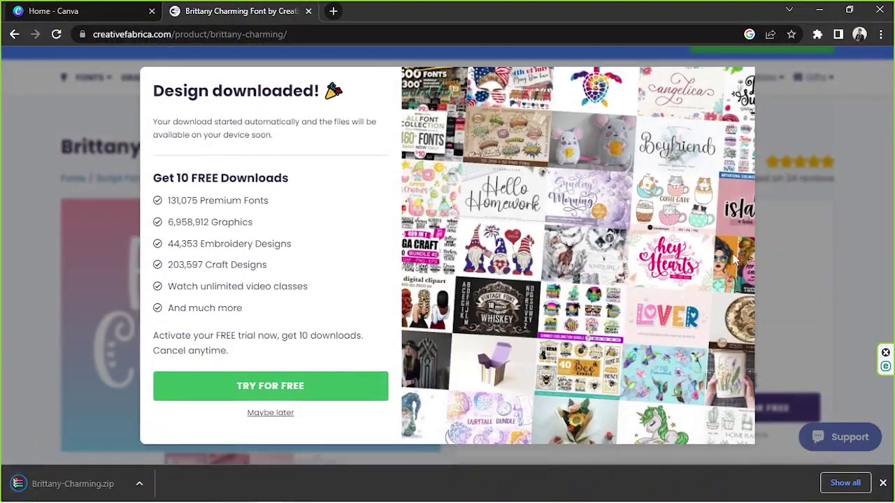
pyautogui.click(270, 416)
# Return to the free fonts listing and open the New Pose font's product page.
pyautogui.scroll(-3, 700, 241)
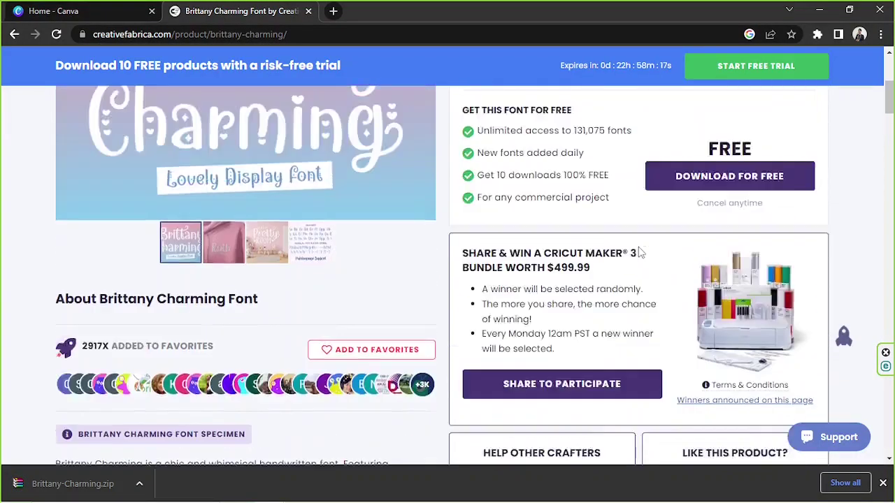
pyautogui.scroll(5, 640, 253)
pyautogui.click(14, 34)
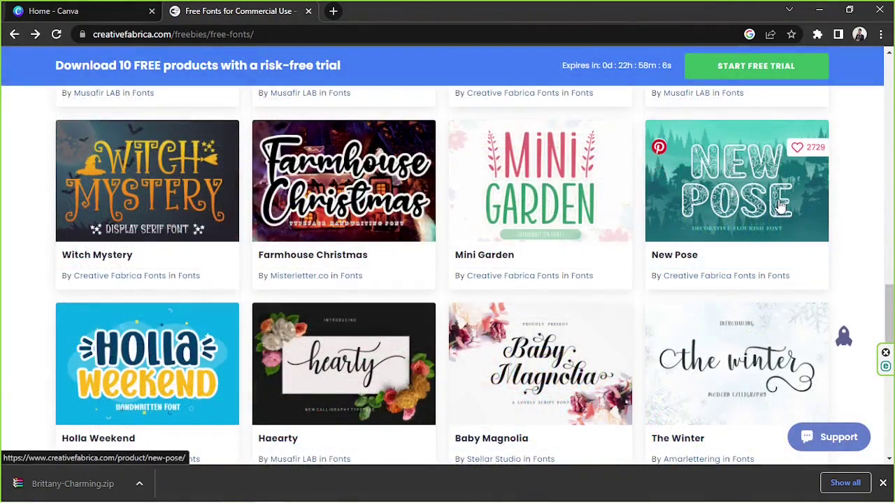
pyautogui.click(781, 205)
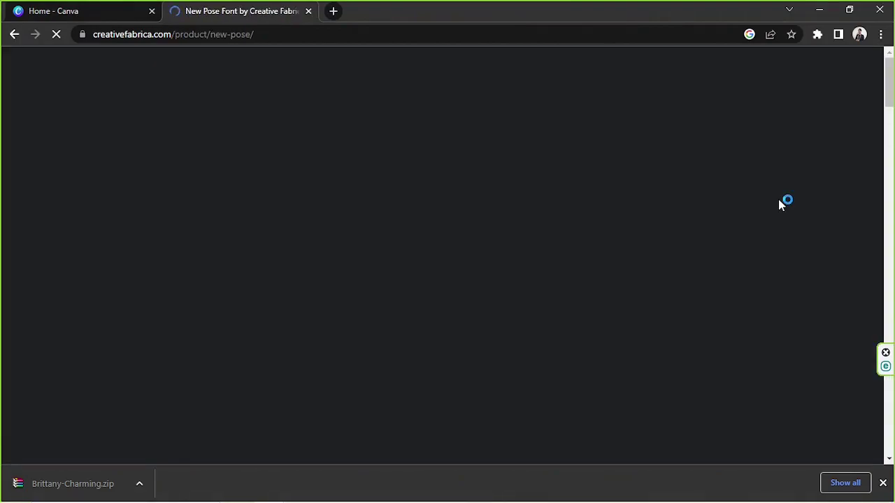
# Download the New Pose font and save its ZIP archive in the Fonts folder.
pyautogui.scroll(-2, 664, 223)
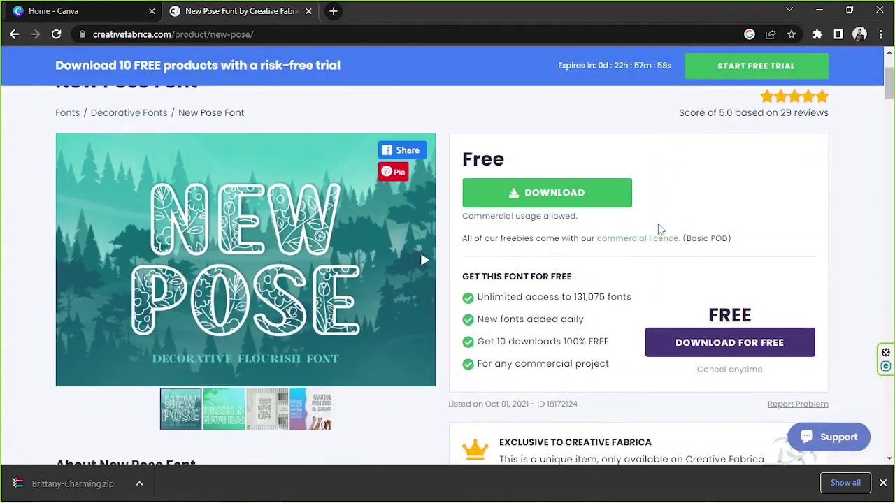
pyautogui.scroll(1, 658, 224)
pyautogui.click(566, 260)
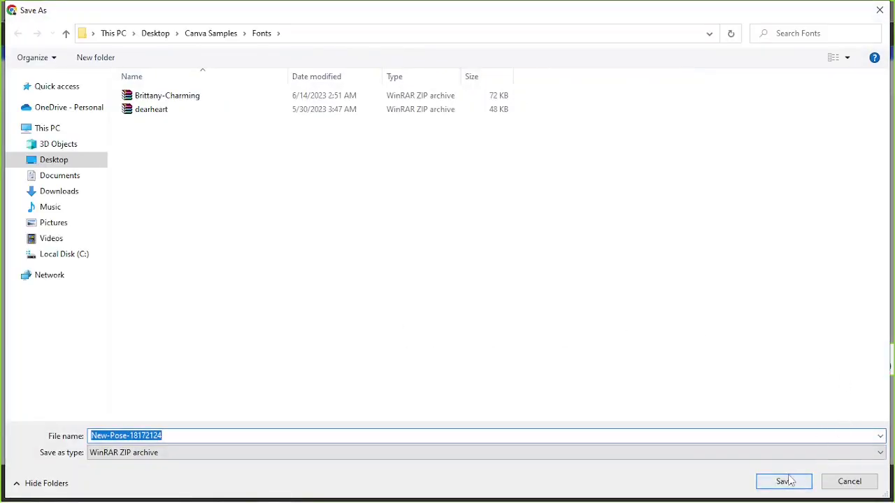
pyautogui.click(784, 481)
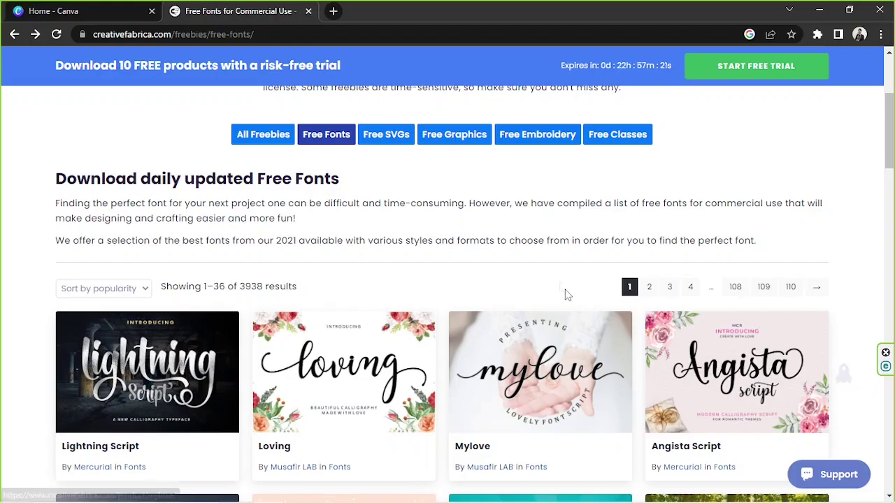
# Switch to Canva and create a blank Facebook Post (Landscape) design.
pyautogui.scroll(-4, 566, 290)
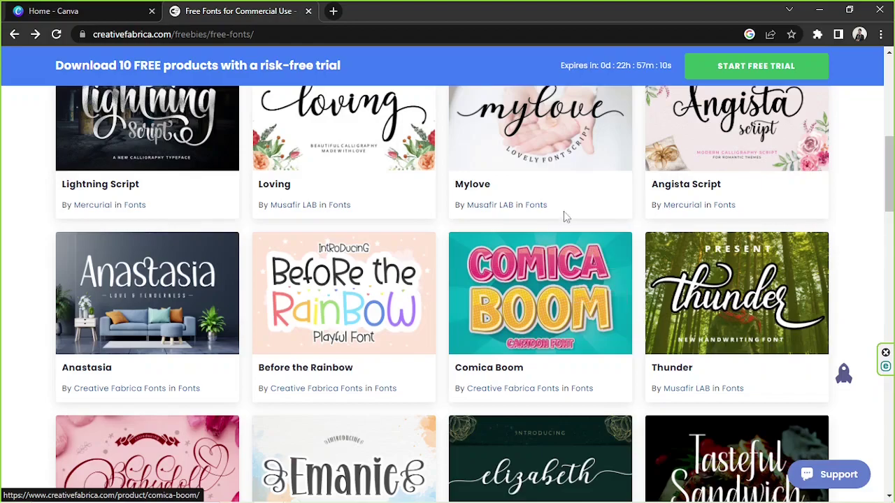
pyautogui.click(56, 11)
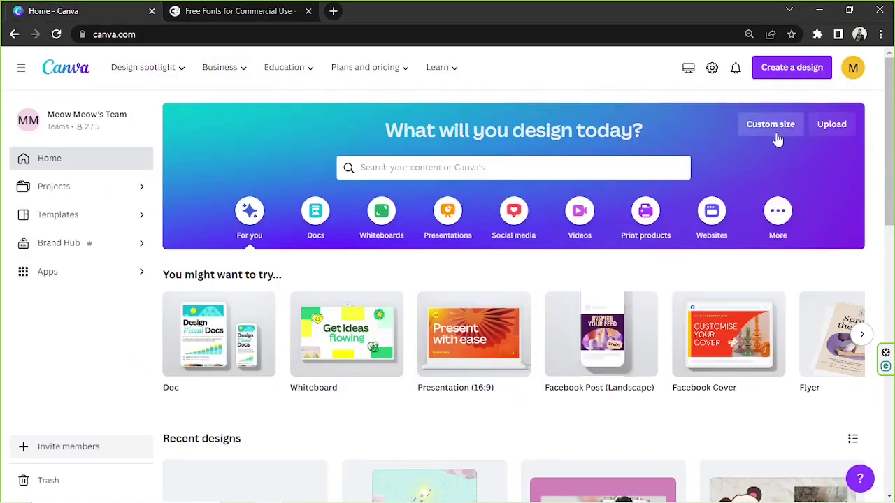
pyautogui.scroll(-2, 802, 160)
pyautogui.scroll(2, 806, 158)
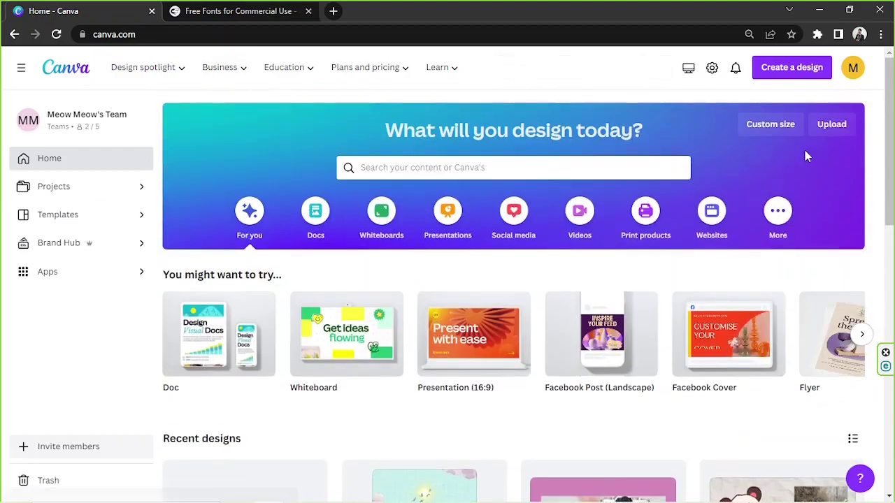
pyautogui.click(614, 337)
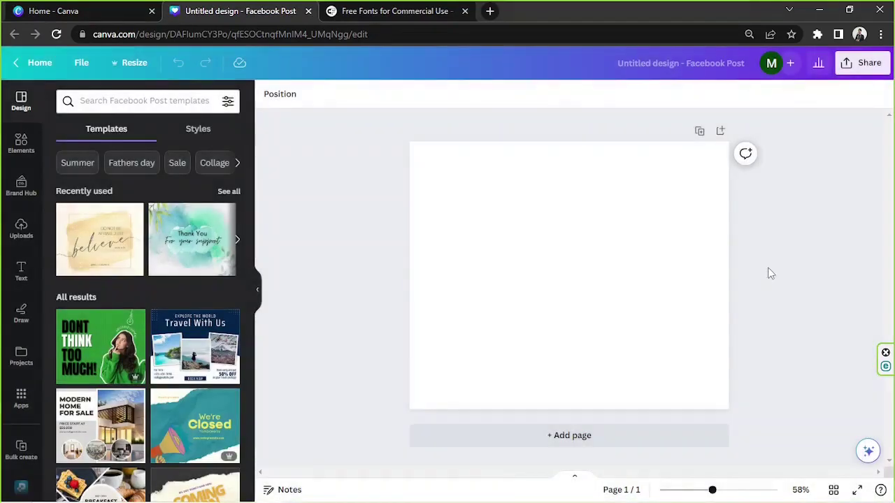
# Title the design "Creative Fabrica Font Design" and collapse the templates side panel.
pyautogui.click(692, 63)
pyautogui.write('Cre')
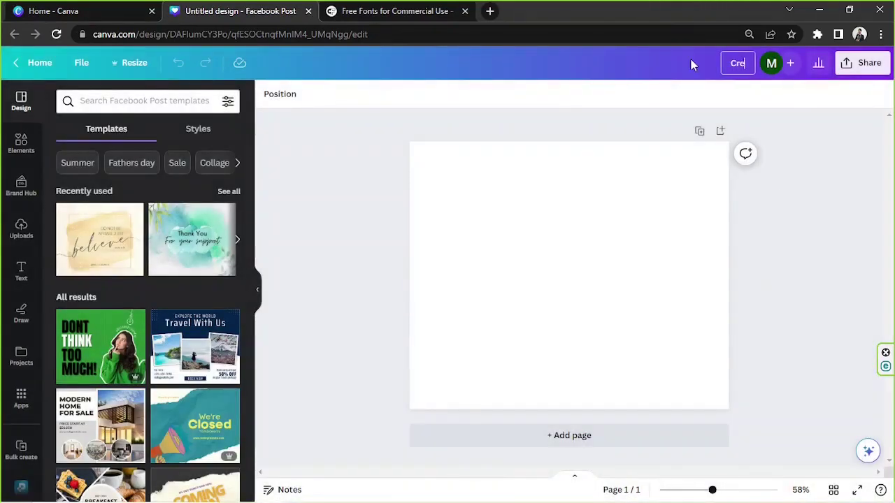
pyautogui.write('ative Fabrica Designs')
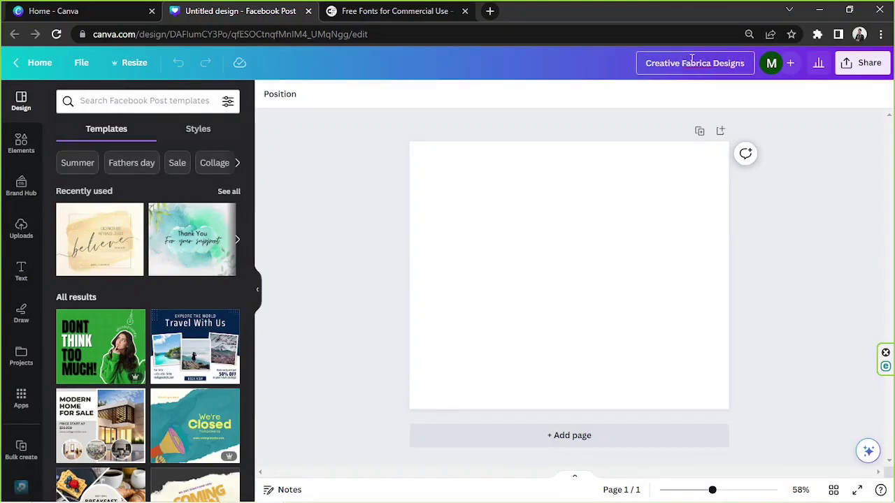
pyautogui.press('BackSpace')
pyautogui.press('Return')
pyautogui.click(644, 244)
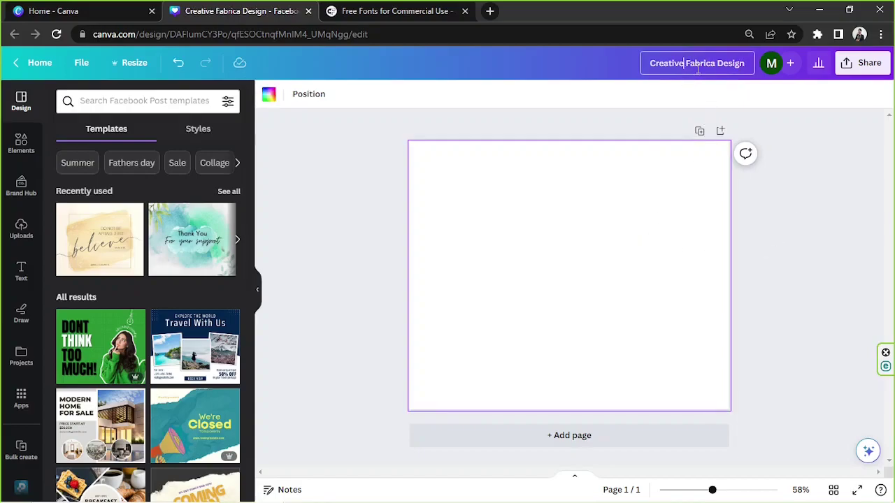
pyautogui.click(715, 64)
pyautogui.write('Font')
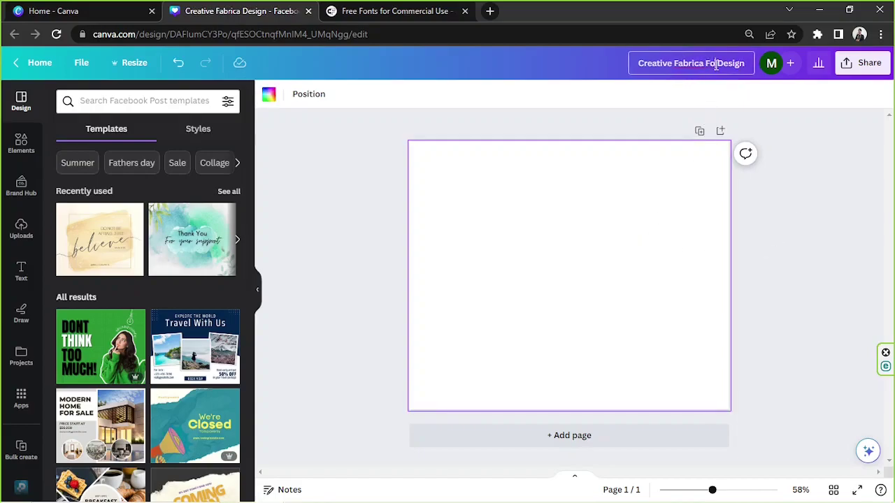
pyautogui.click(836, 135)
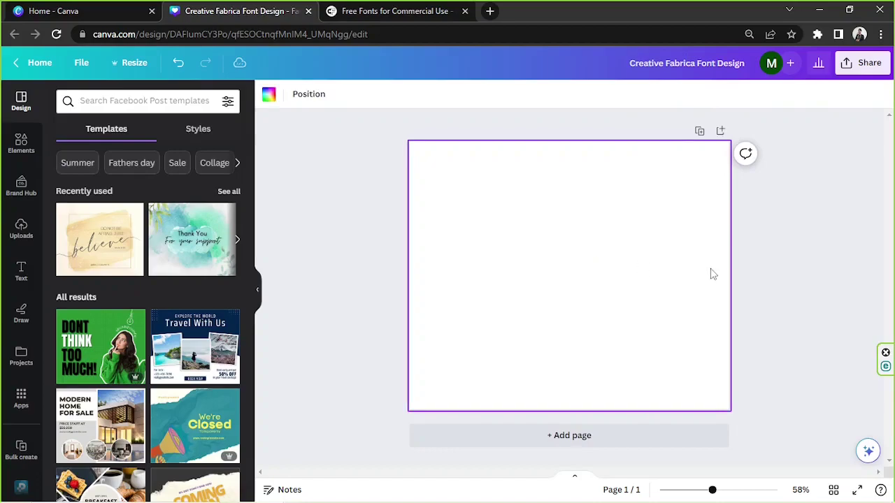
pyautogui.click(257, 289)
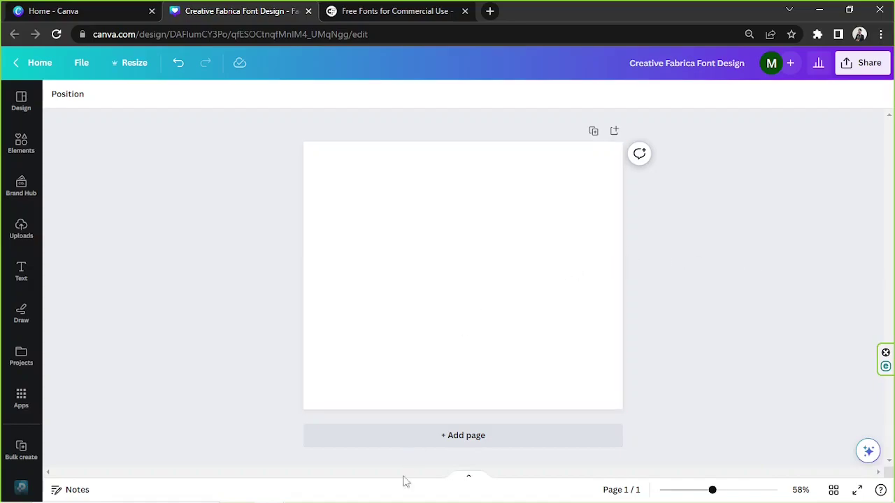
# Switch to File Explorer and open the Fonts folder inside Canva Samples.
pyautogui.moveTo(358, 489)
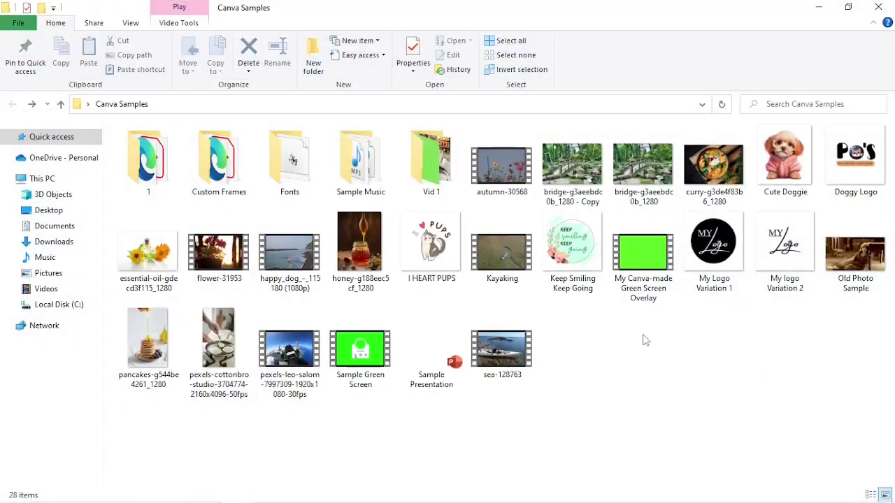
pyautogui.click(241, 492)
pyautogui.doubleClick(294, 159)
# Create a folder named Brittany in the Fonts folder and move the Brittany-Charming archive into it.
pyautogui.rightClick(250, 207)
pyautogui.moveTo(282, 369)
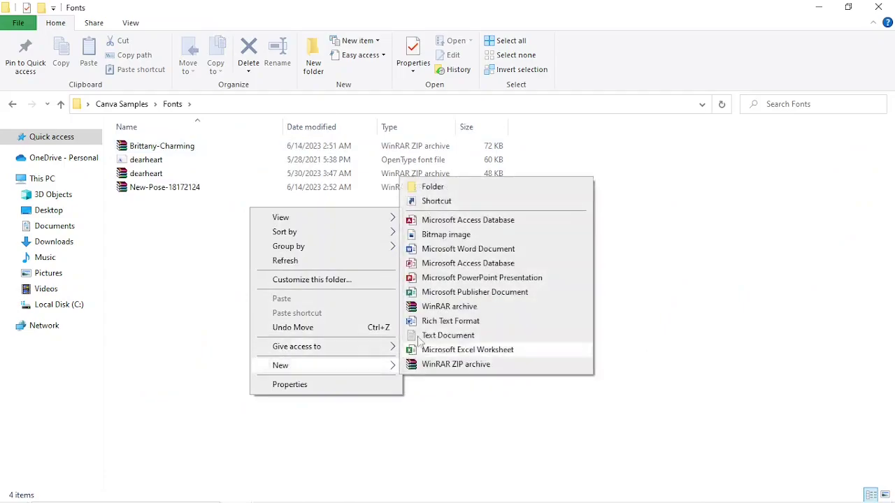
pyautogui.click(451, 184)
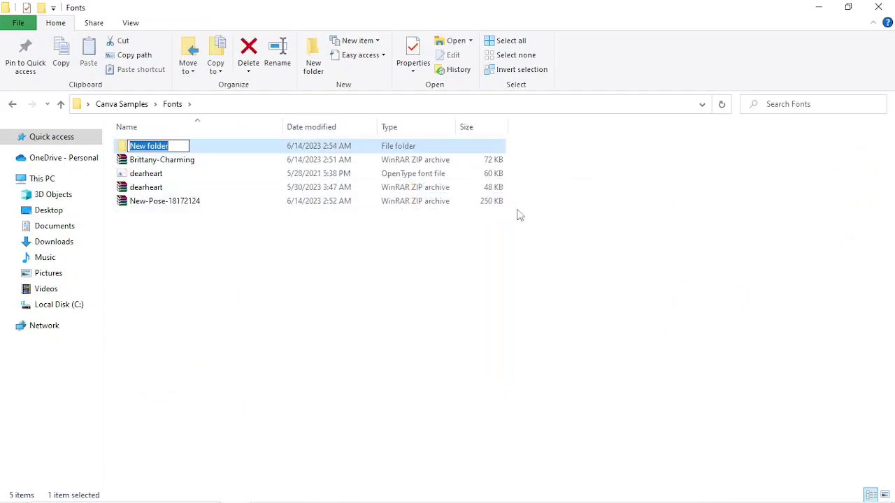
pyautogui.write('Brittanty')
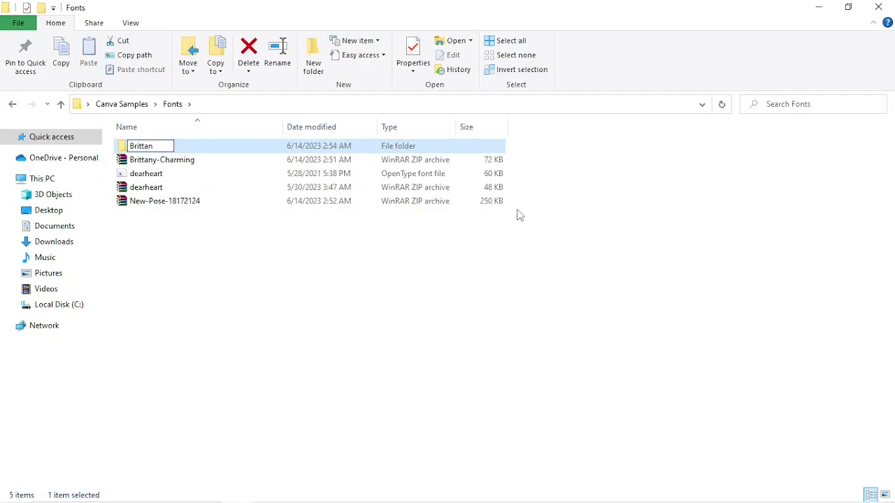
pyautogui.click(150, 160)
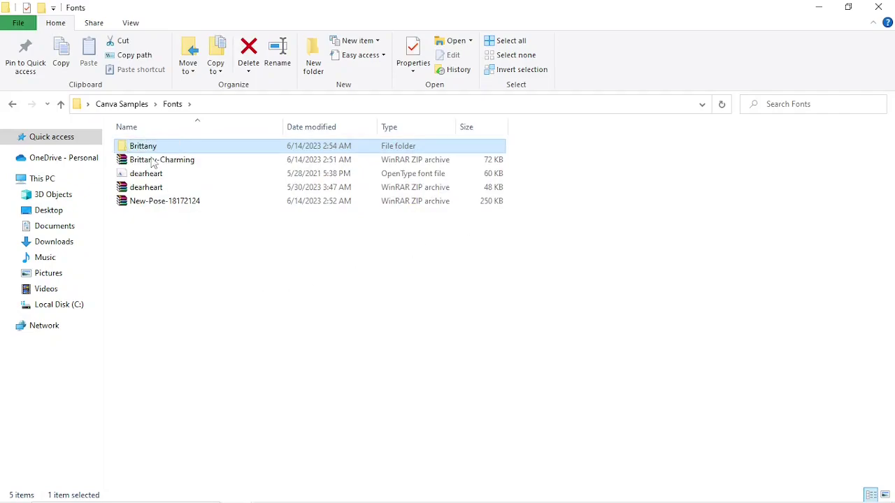
pyautogui.moveTo(142, 157); pyautogui.dragTo(160, 148)
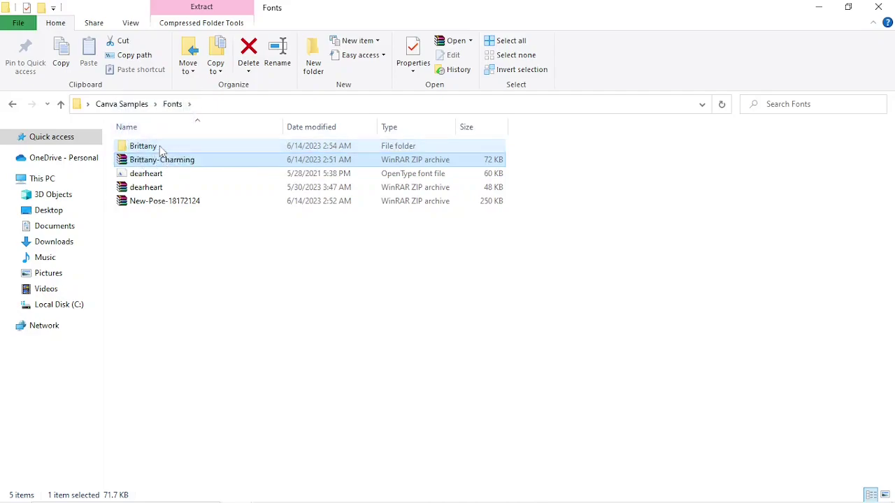
# Create a folder named New Pose in the Fonts folder and move the New-Pose-18172124 archive into it.
pyautogui.rightClick(176, 209)
pyautogui.moveTo(204, 366)
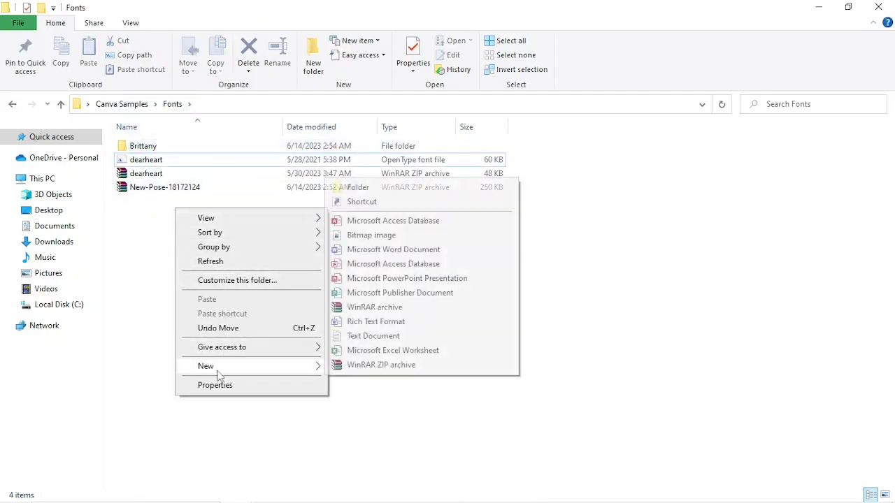
pyautogui.click(390, 185)
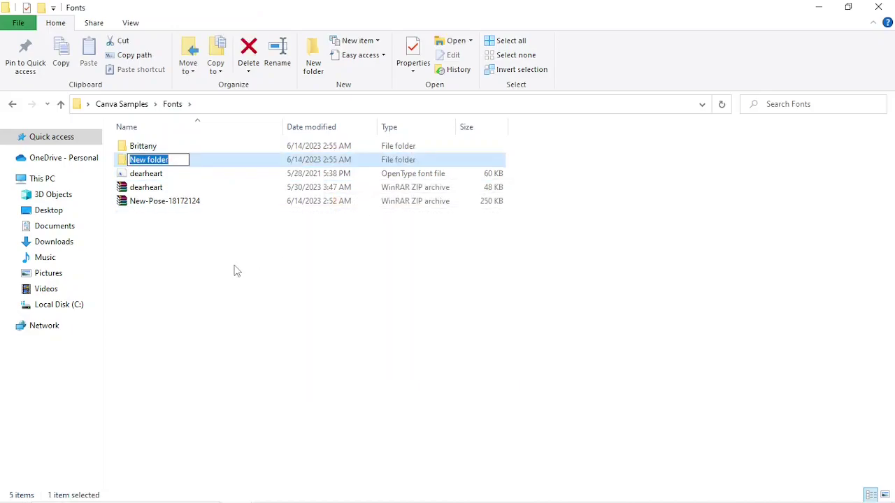
pyautogui.write('New Pose')
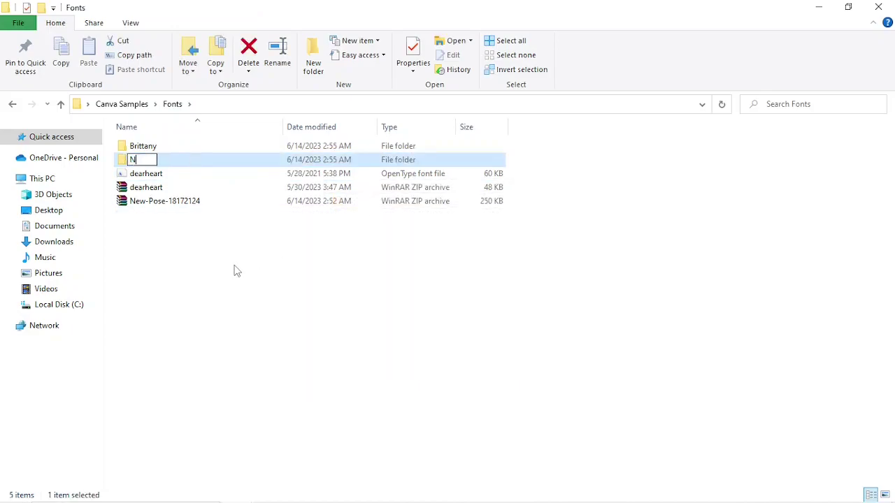
pyautogui.press('Return')
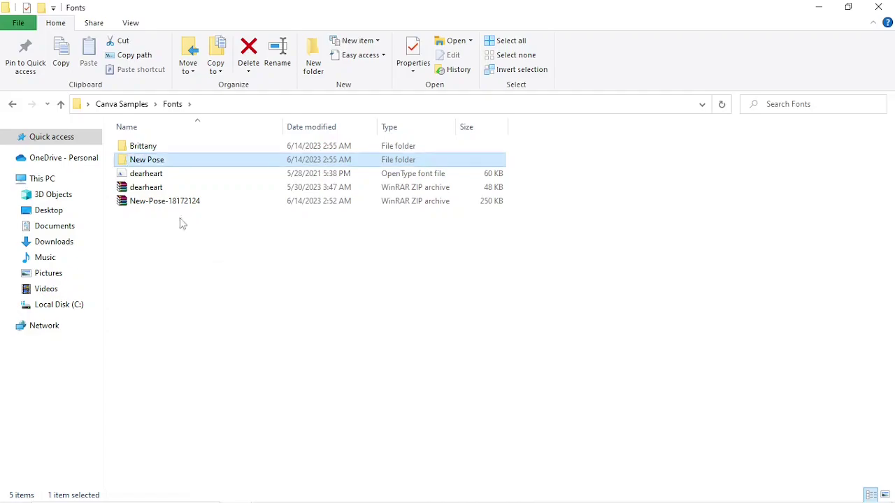
pyautogui.click(175, 205)
pyautogui.moveTo(134, 207); pyautogui.dragTo(176, 160)
# Open the Brittany folder and extract the Brittany-Charming archive directly into it.
pyautogui.doubleClick(184, 151)
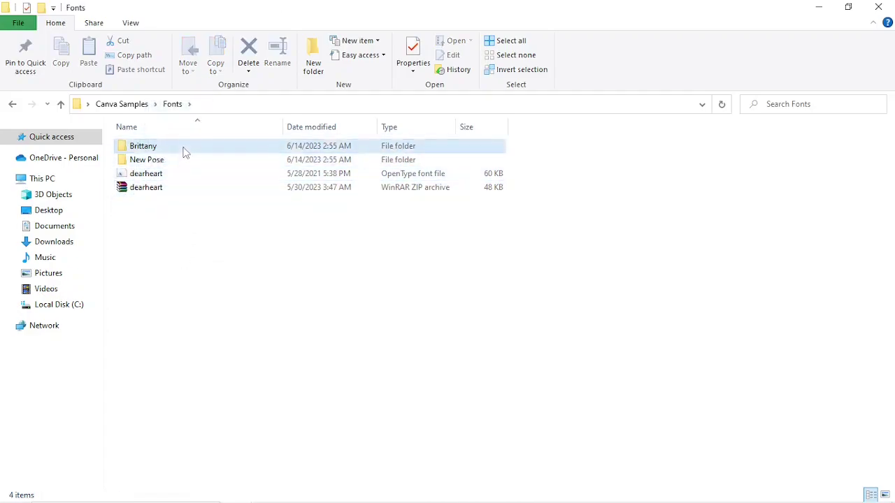
pyautogui.click(180, 154)
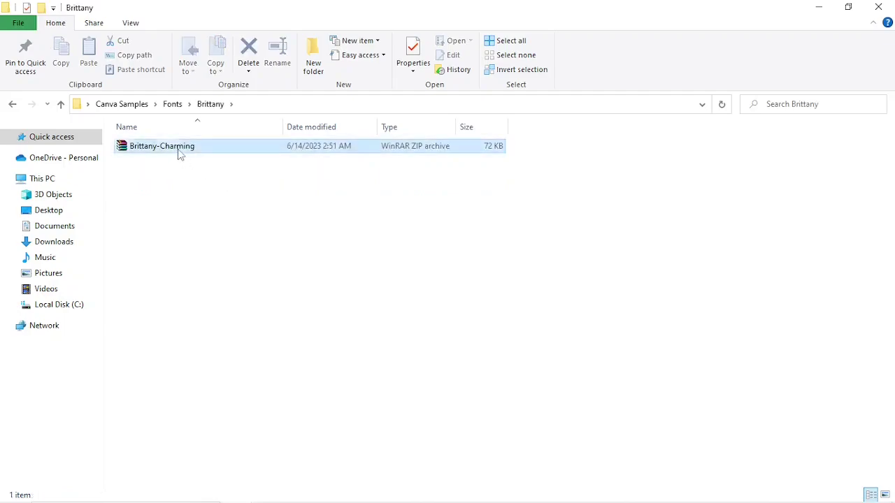
pyautogui.rightClick(177, 149)
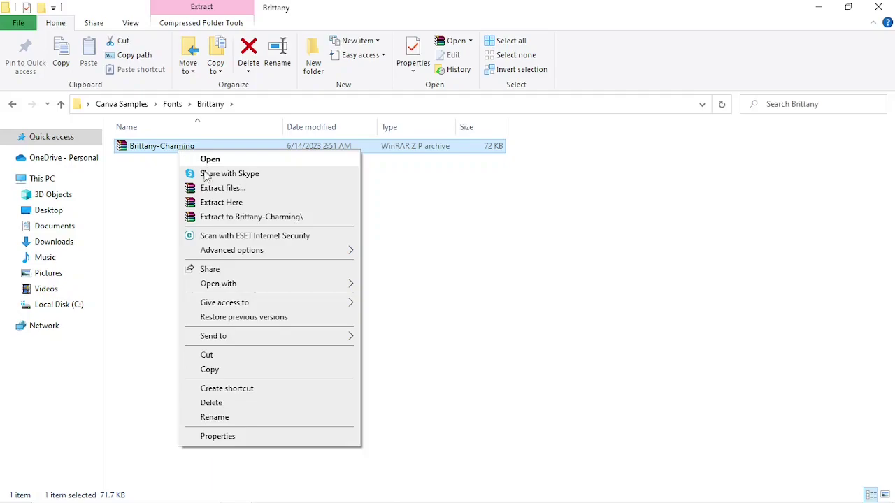
pyautogui.click(220, 203)
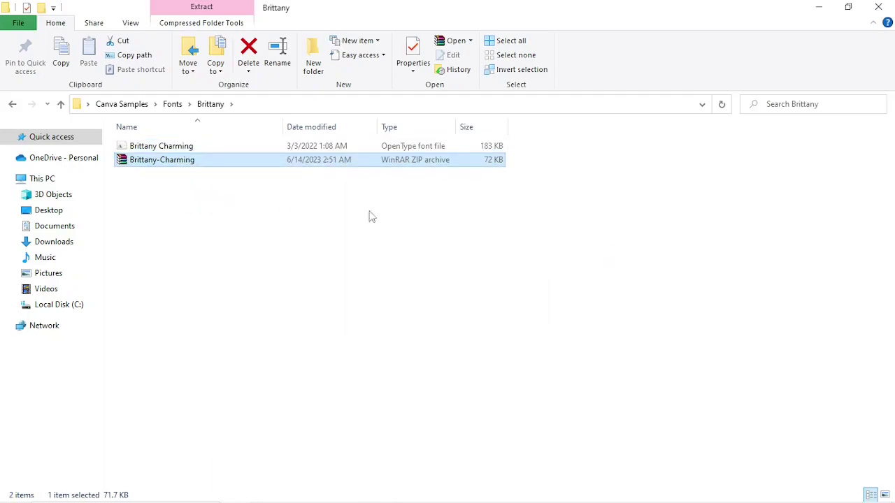
pyautogui.click(153, 149)
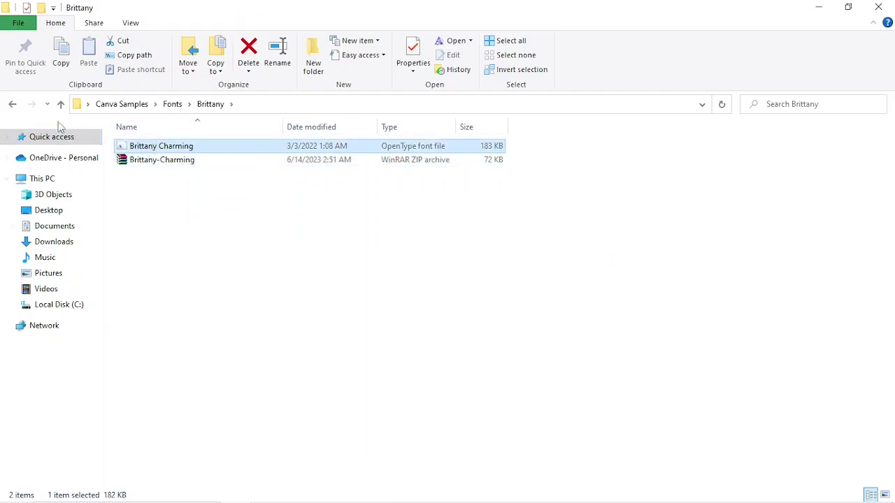
# Go to the New Pose folder and extract the New-Pose-18172124 archive directly into it.
pyautogui.click(12, 104)
pyautogui.doubleClick(148, 162)
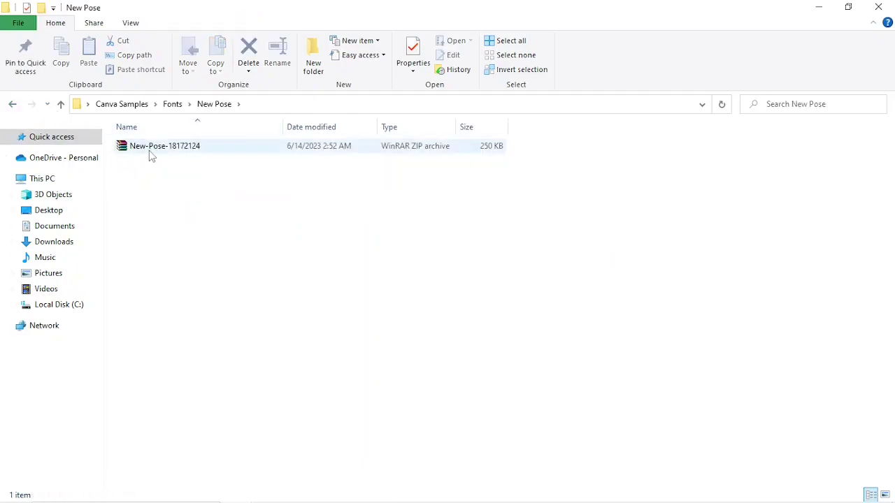
pyautogui.click(149, 156)
pyautogui.rightClick(149, 154)
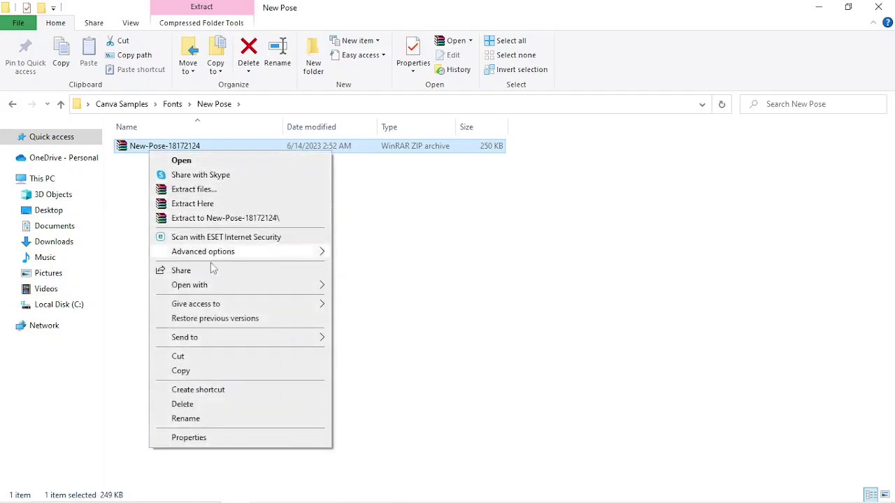
pyautogui.click(213, 204)
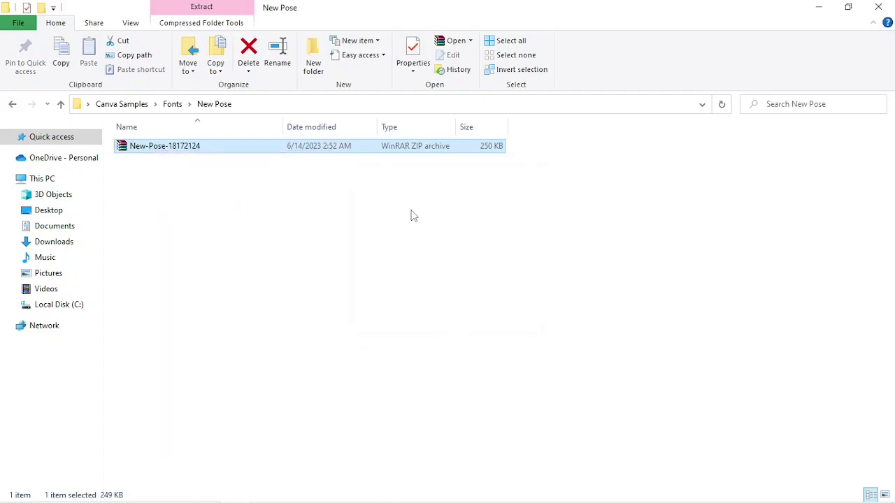
pyautogui.click(393, 201)
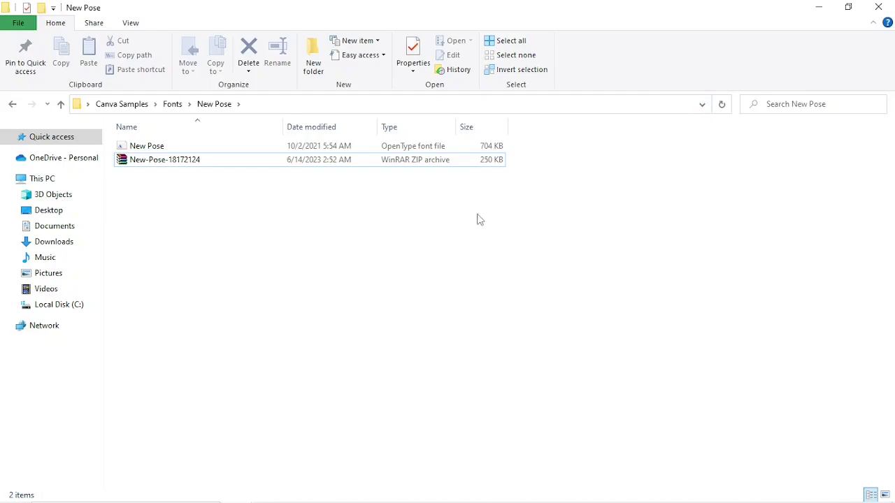
# Switch to Canva, add a text box to the blank page, enlarge it to about font size 48.3 and centre it.
pyautogui.moveTo(324, 481)
pyautogui.moveTo(280, 490)
pyautogui.click(300, 450)
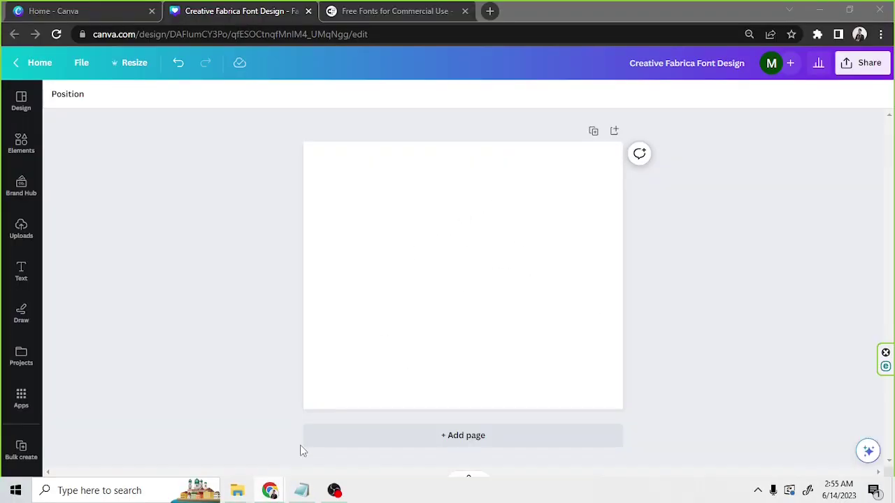
pyautogui.click(609, 258)
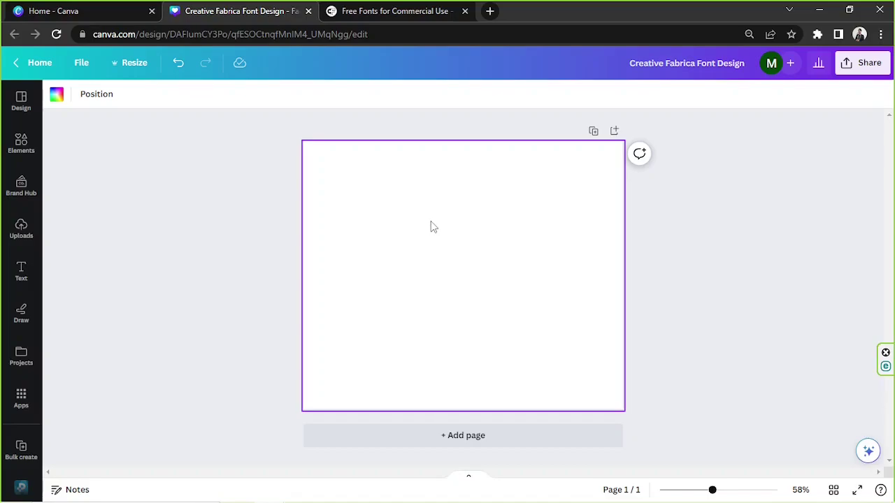
pyautogui.press('t')
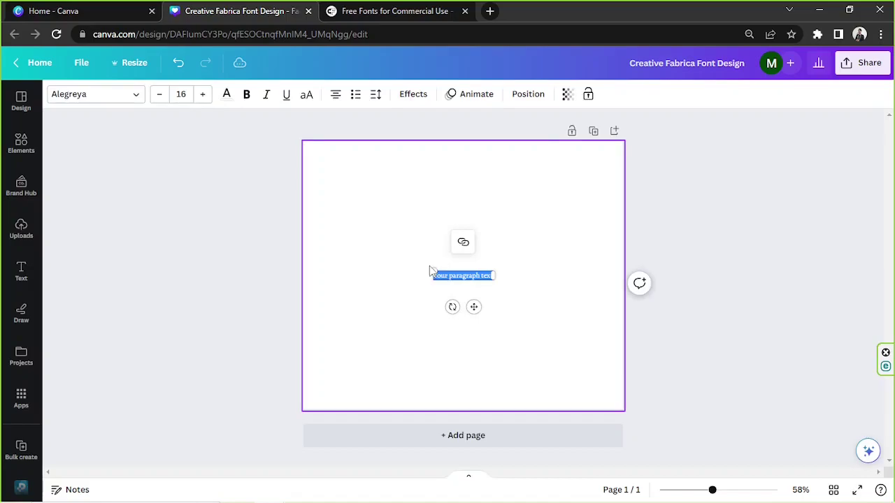
pyautogui.moveTo(429, 267); pyautogui.dragTo(318, 202)
pyautogui.moveTo(402, 283); pyautogui.dragTo(464, 287)
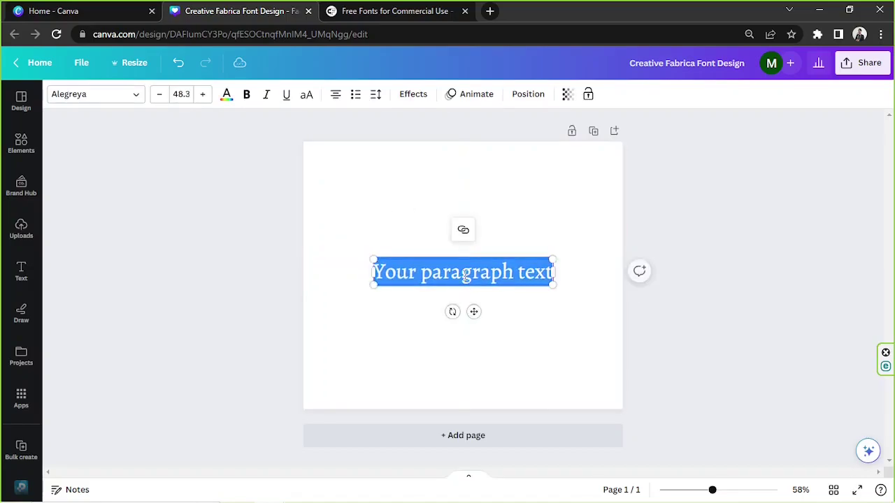
# Upload the Brittany Charming font file from the Brittany folder in Fonts and confirm the right to use it.
pyautogui.click(502, 273)
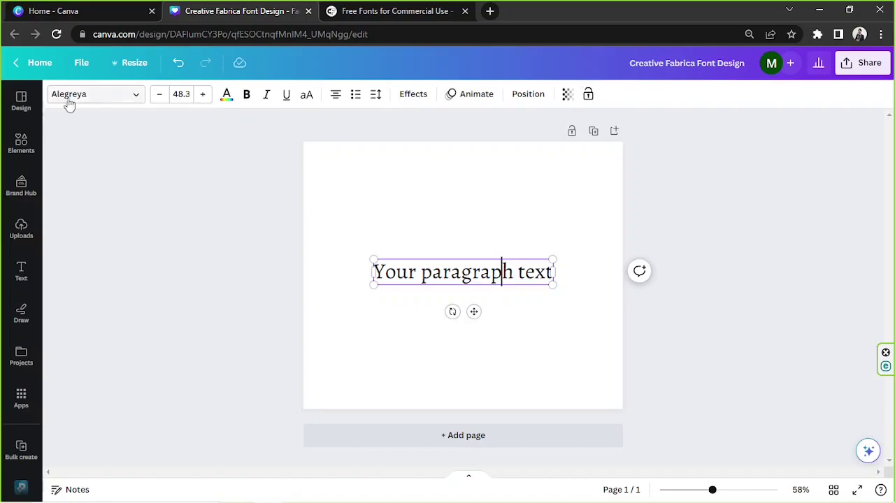
pyautogui.click(124, 98)
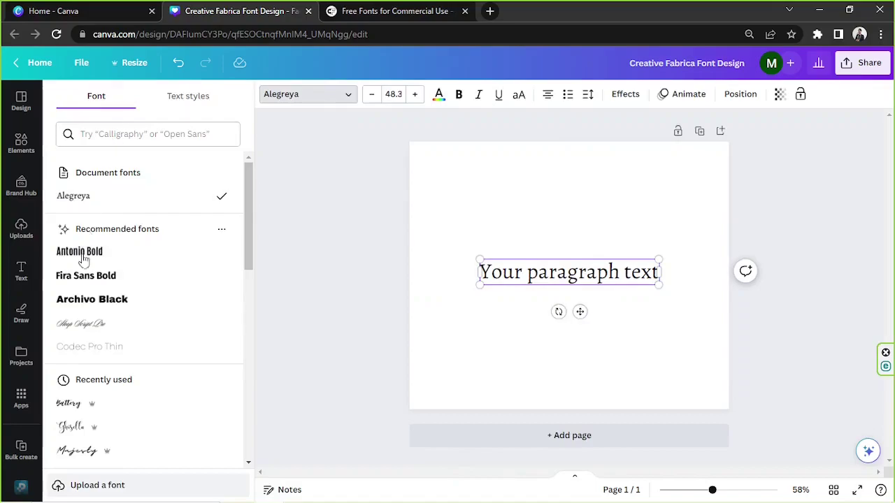
pyautogui.click(105, 485)
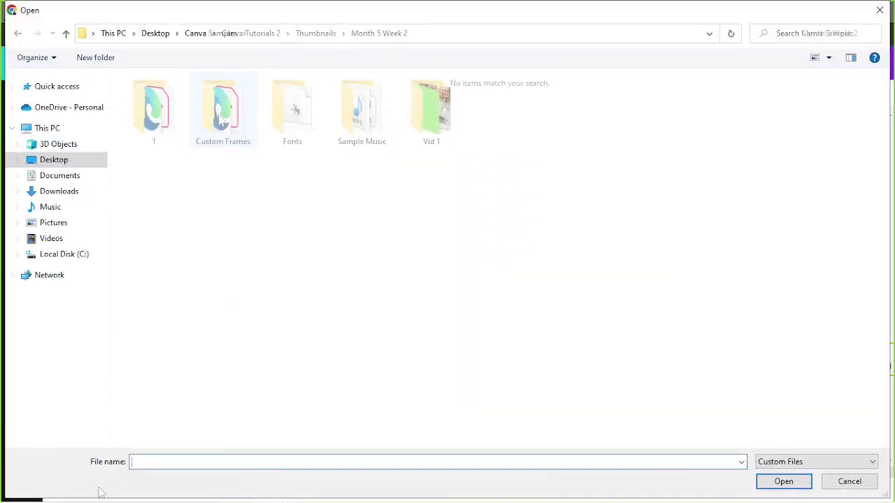
pyautogui.doubleClick(292, 113)
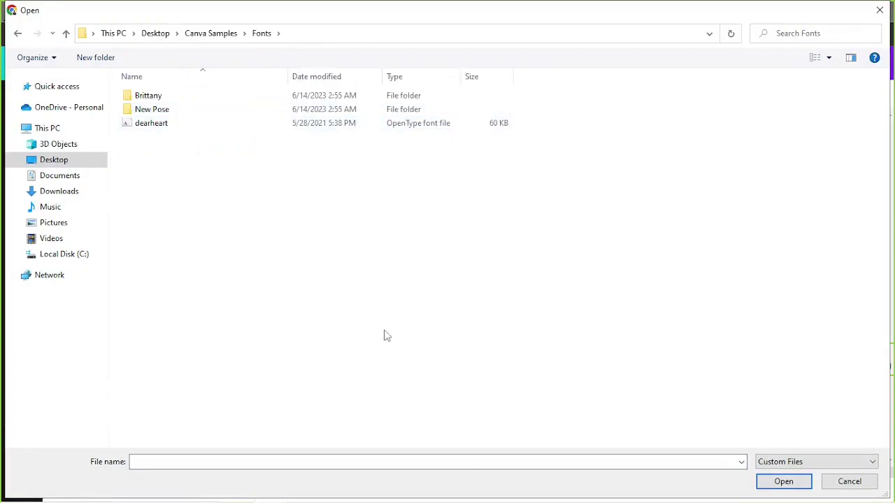
pyautogui.doubleClick(177, 102)
pyautogui.click(175, 98)
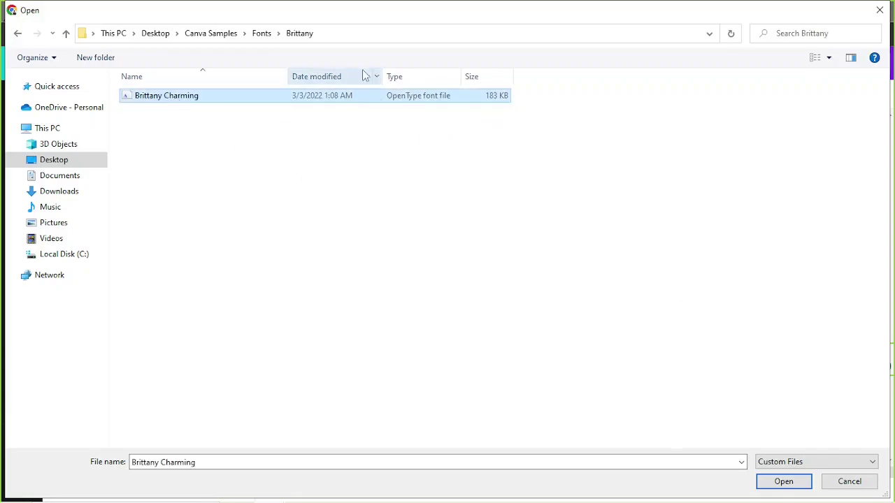
pyautogui.click(757, 484)
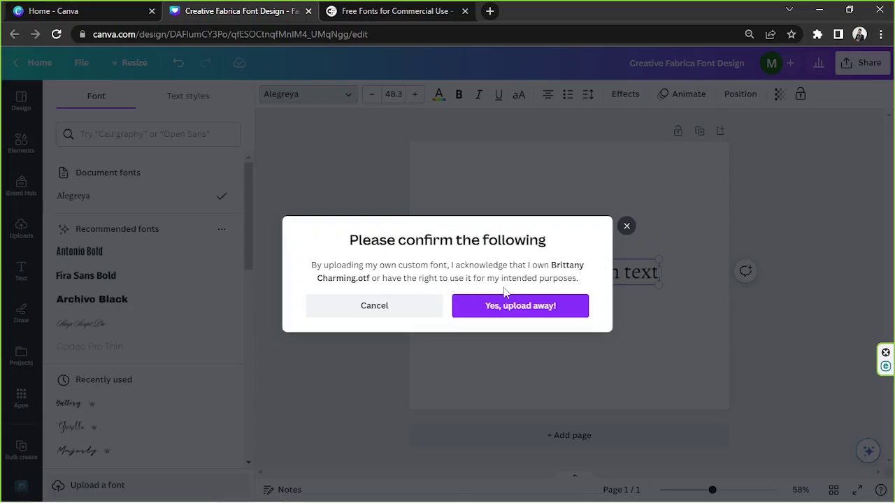
pyautogui.click(514, 305)
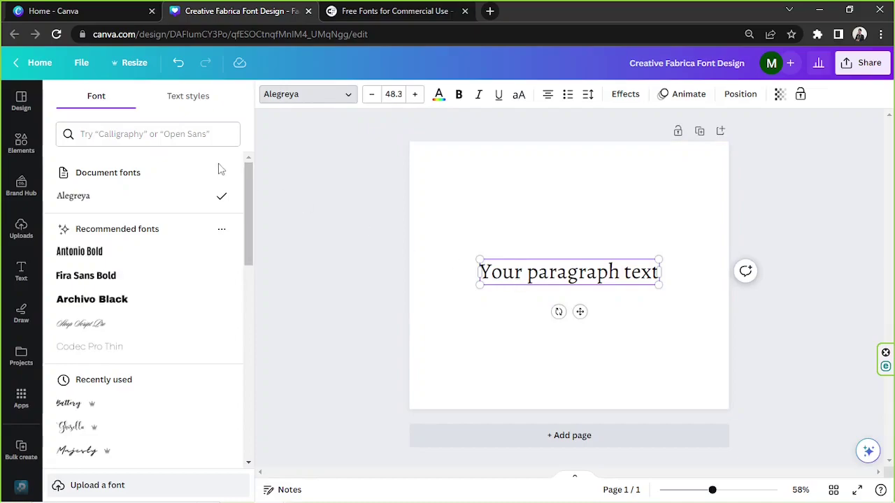
# Apply the uploaded Brittany Charming font to the paragraph text and enlarge the text to about size 83.6.
pyautogui.scroll(-3, 219, 169)
pyautogui.scroll(-5, 219, 169)
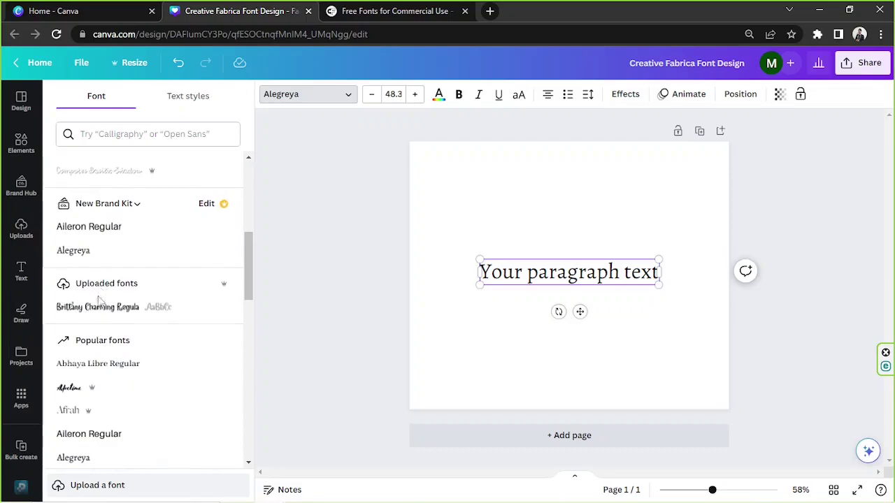
pyautogui.click(100, 307)
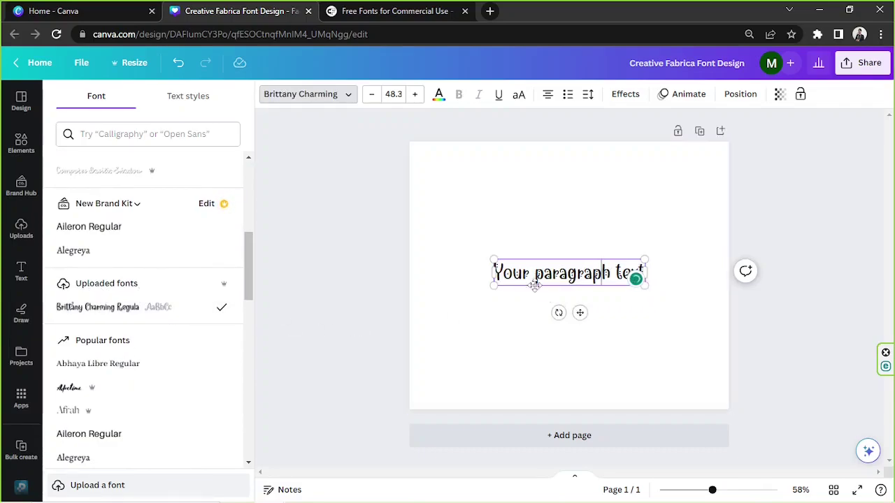
pyautogui.moveTo(494, 260); pyautogui.dragTo(389, 210)
pyautogui.moveTo(497, 284); pyautogui.dragTo(552, 297)
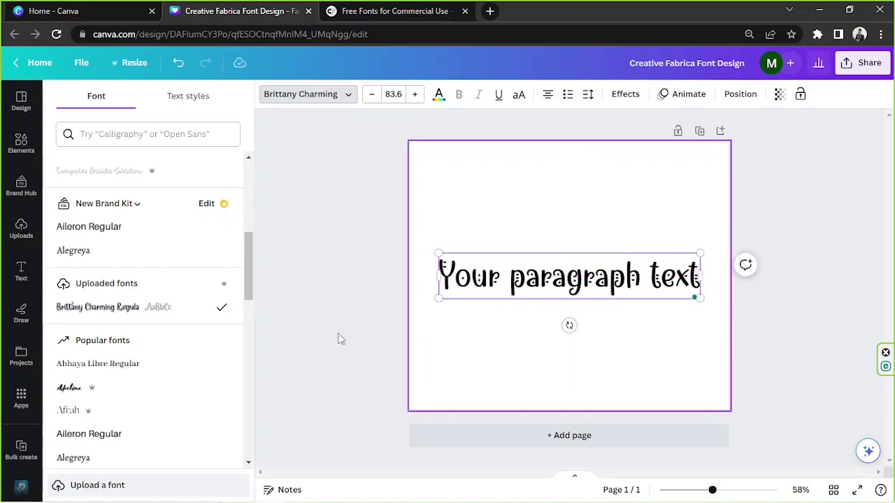
# Upload the New Pose font file from the New Pose folder in Fonts.
pyautogui.click(128, 486)
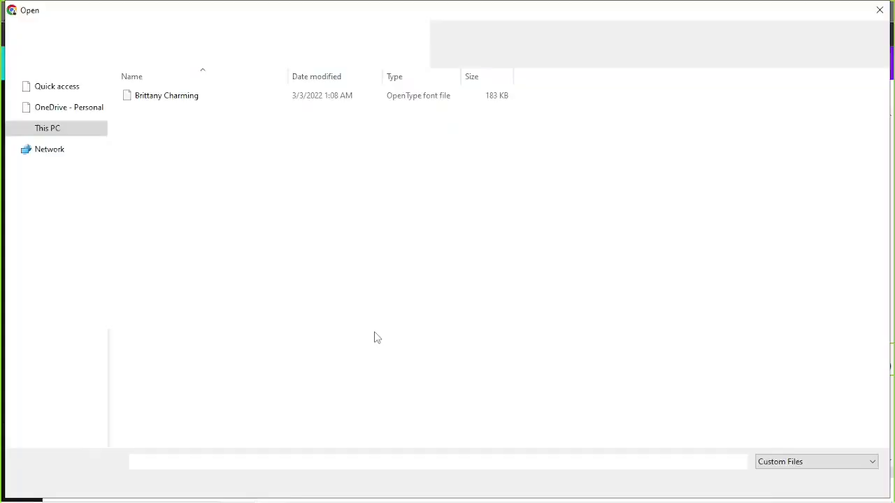
pyautogui.click(263, 33)
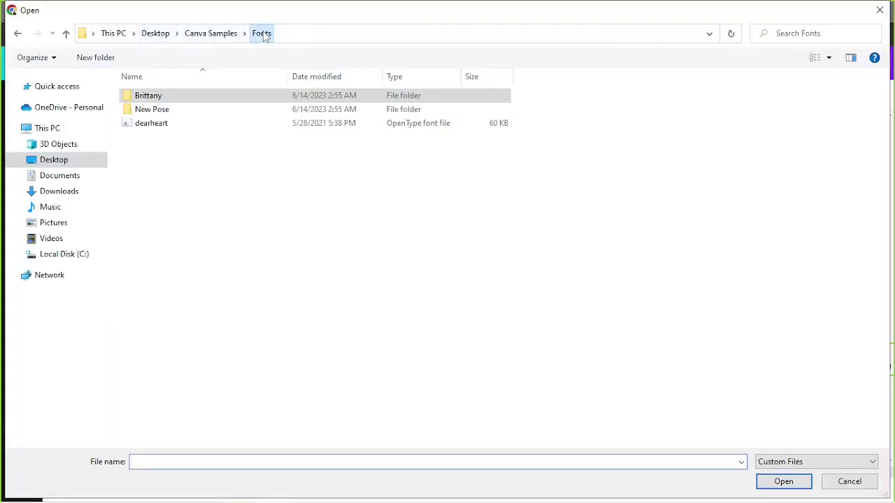
pyautogui.doubleClick(207, 110)
pyautogui.click(192, 98)
pyautogui.click(766, 484)
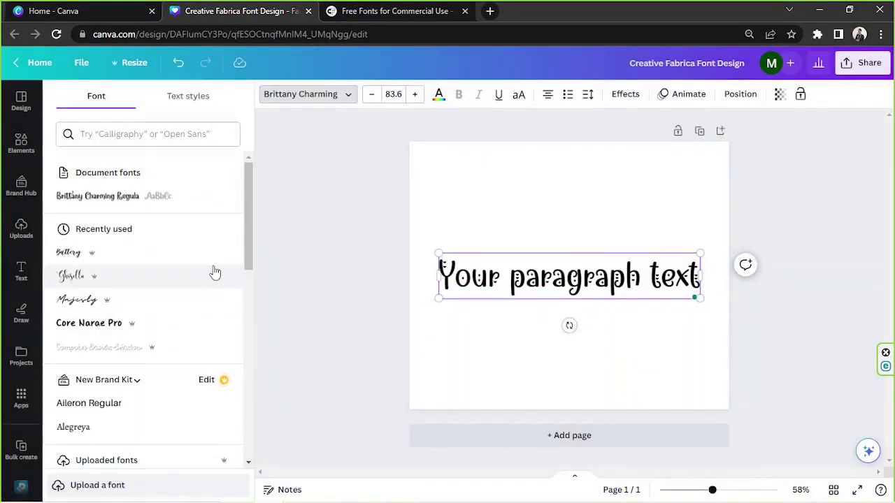
# Change the paragraph text's font to the uploaded New Pose Regular and deselect the text.
pyautogui.scroll(-2, 214, 269)
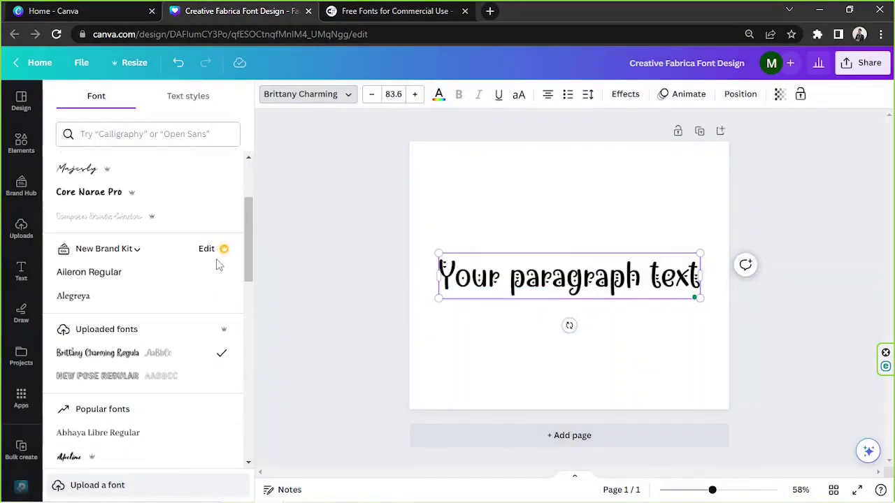
pyautogui.click(122, 383)
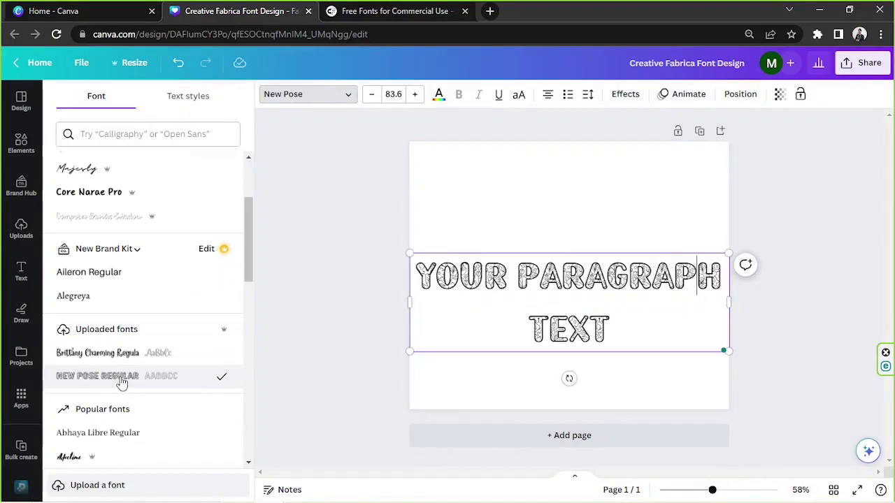
pyautogui.click(782, 246)
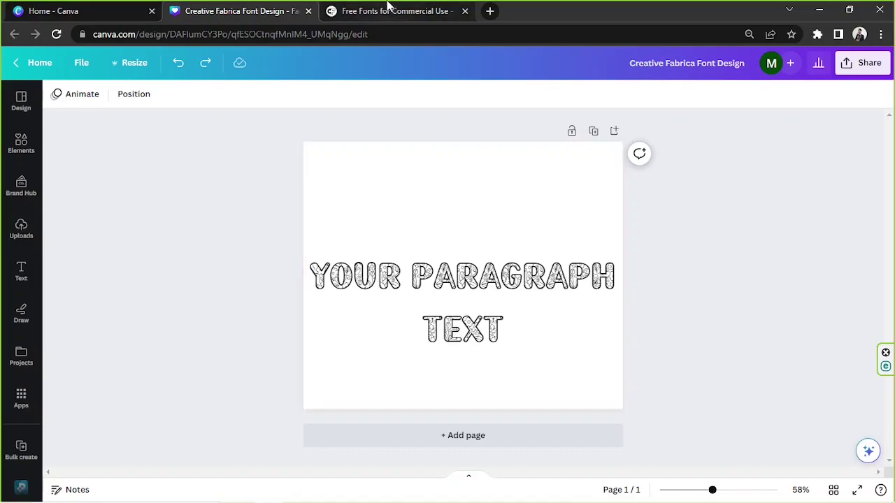
pyautogui.moveTo(256, 225); pyautogui.dragTo(701, 362)
pyautogui.click(702, 361)
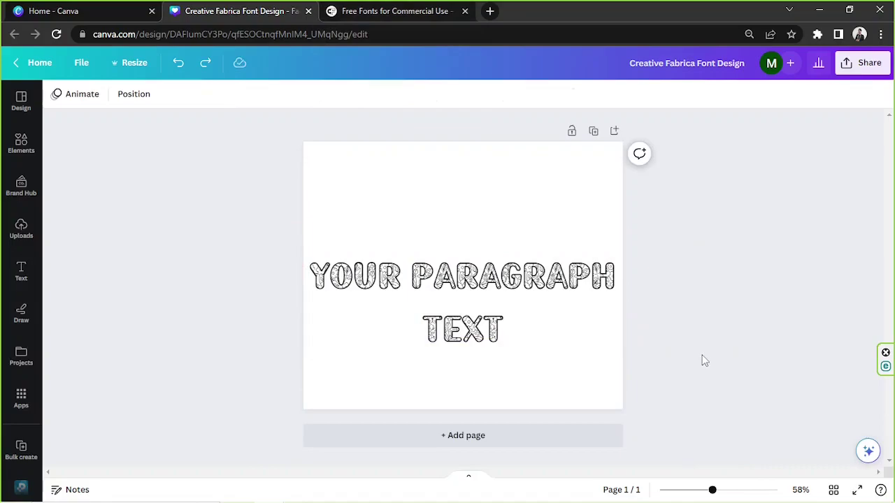
pyautogui.click(595, 334)
pyautogui.click(741, 326)
pyautogui.moveTo(231, 196); pyautogui.dragTo(664, 372)
pyautogui.click(710, 352)
pyautogui.click(580, 318)
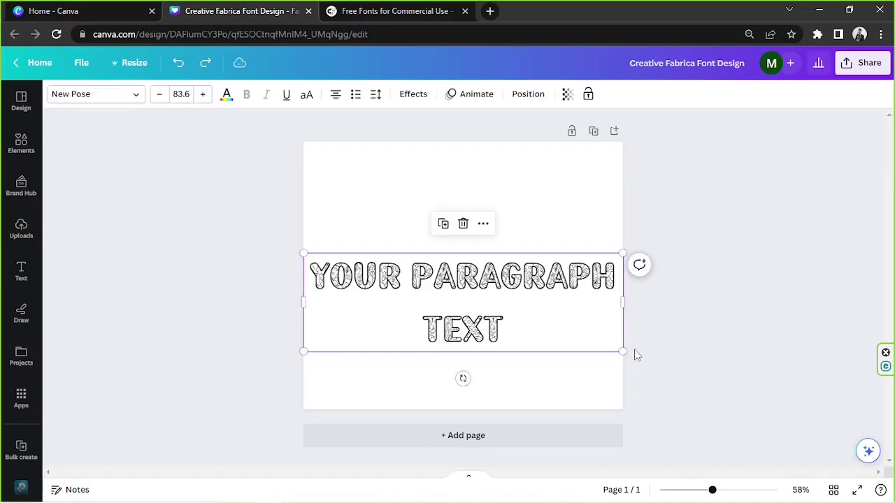
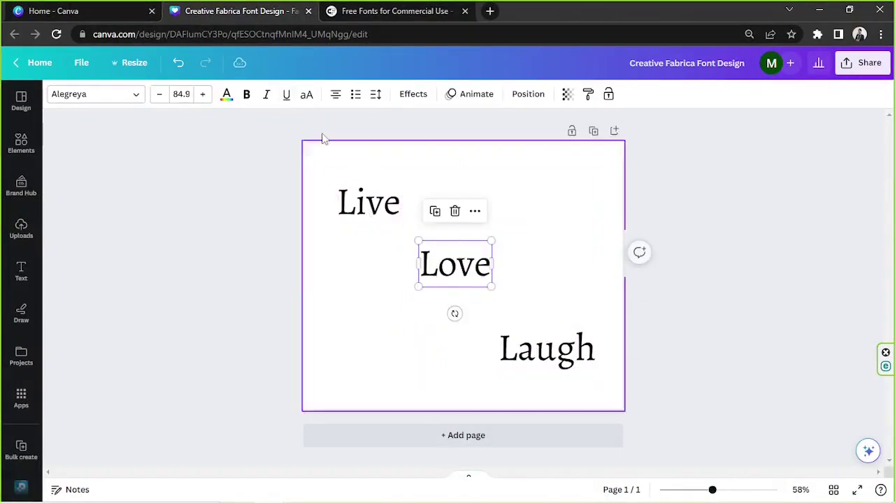
# Change the font of the word Love to New Pose Regular and enlarge it across the middle of the page.
pyautogui.click(136, 93)
pyautogui.click(157, 328)
pyautogui.moveTo(524, 242); pyautogui.dragTo(412, 178)
pyautogui.moveTo(538, 281); pyautogui.dragTo(596, 326)
# Change the font of the words Live and Laugh to the uploaded Brittany Charming Regular.
pyautogui.click(474, 203)
pyautogui.click(140, 305)
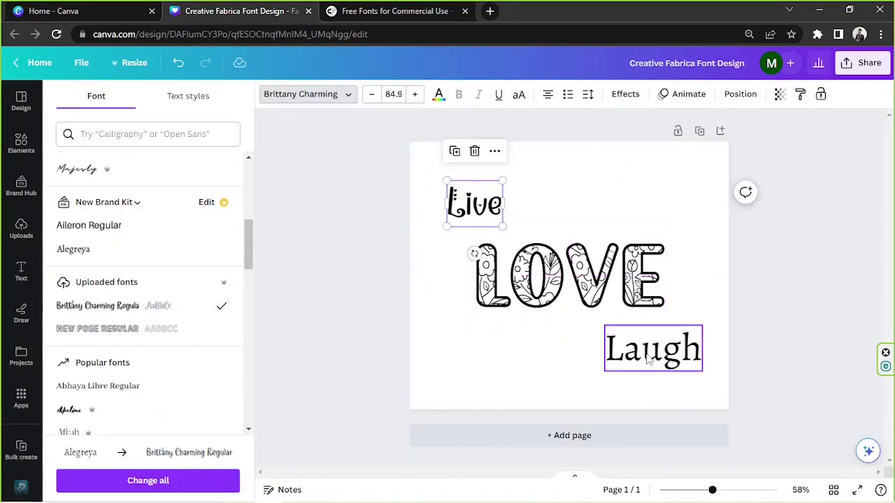
pyautogui.click(649, 354)
pyautogui.click(139, 305)
# Try a yellow-to-pink gradient and white as page background, and set it to the custom light pink #FDDDDD.
pyautogui.click(559, 187)
pyautogui.click(57, 94)
pyautogui.scroll(-2, 154, 315)
pyautogui.click(194, 383)
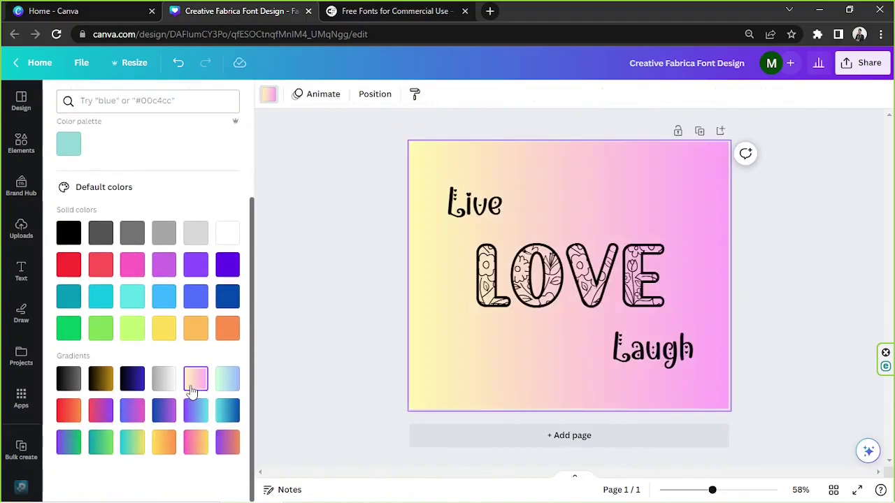
pyautogui.click(225, 232)
pyautogui.scroll(2, 154, 233)
pyautogui.click(68, 166)
pyautogui.click(85, 224)
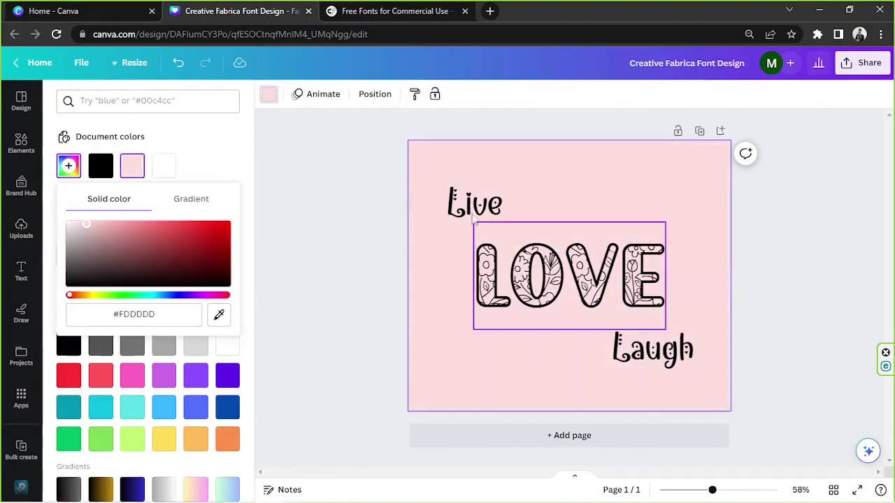
# Enlarge Live to about size 133 and LOVE to about size 223, and shift the three words to fit together.
pyautogui.click(473, 213)
pyautogui.moveTo(398, 227); pyautogui.dragTo(431, 254)
pyautogui.moveTo(385, 217); pyautogui.dragTo(378, 204)
pyautogui.click(483, 280)
pyautogui.moveTo(560, 329); pyautogui.dragTo(581, 341)
pyautogui.moveTo(525, 351)
pyautogui.mouseDown()
pyautogui.moveTo(532, 368)
pyautogui.moveTo(524, 369)
pyautogui.mouseUp()
pyautogui.moveTo(447, 284)
pyautogui.mouseDown()
pyautogui.moveTo(455, 291)
pyautogui.moveTo(436, 288)
pyautogui.mouseUp()
# Search the graphics for "swatch", try the brown paint swatch on the page and delete it.
pyautogui.click(18, 144)
pyautogui.click(140, 100)
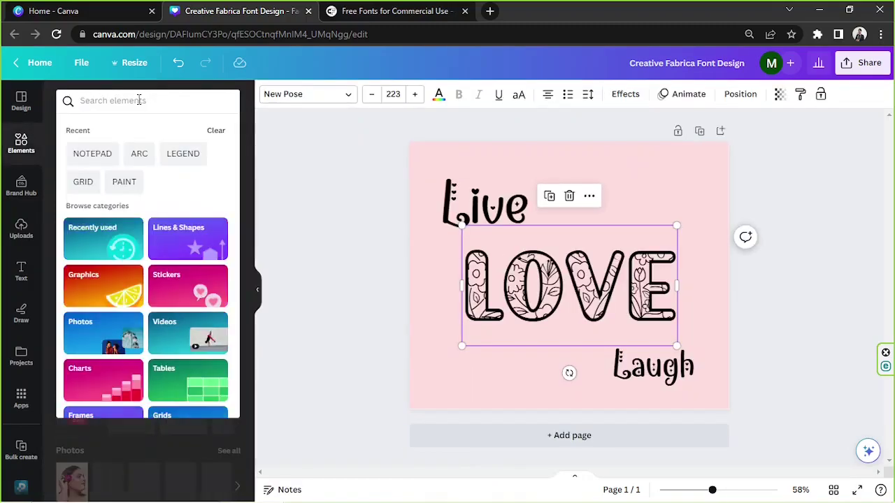
pyautogui.click(140, 100)
pyautogui.write('swatch')
pyautogui.press('Return')
pyautogui.click(274, 180)
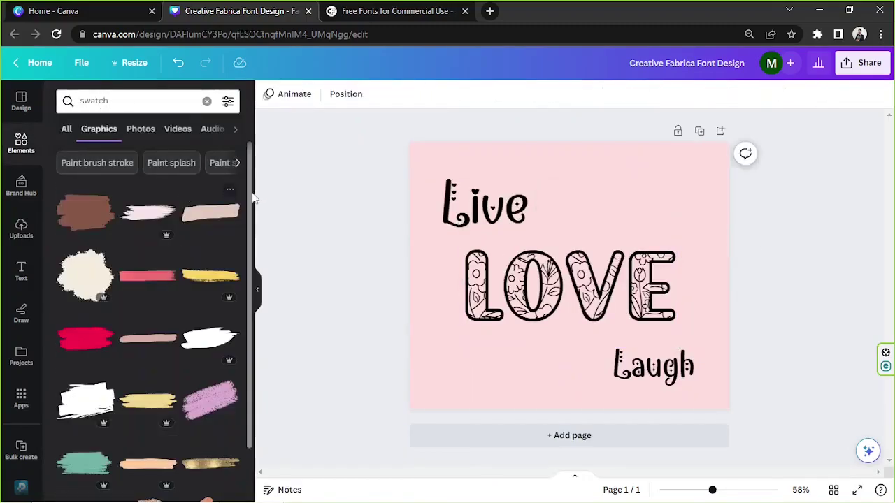
pyautogui.moveTo(637, 320); pyautogui.dragTo(737, 341)
pyautogui.press('Delete')
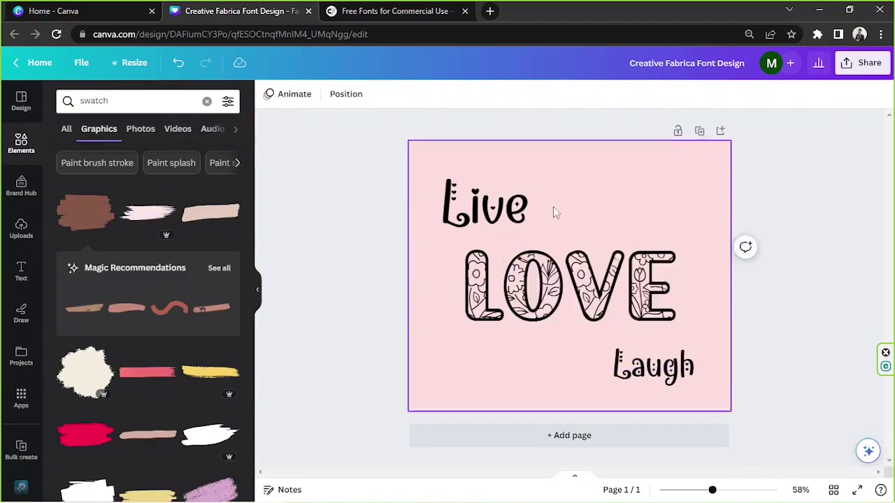
# Try the black brush stroke from the swatch graphics enlarged behind the text and delete it.
pyautogui.scroll(-2, 185, 285)
pyautogui.scroll(-3, 132, 308)
pyautogui.click(95, 269)
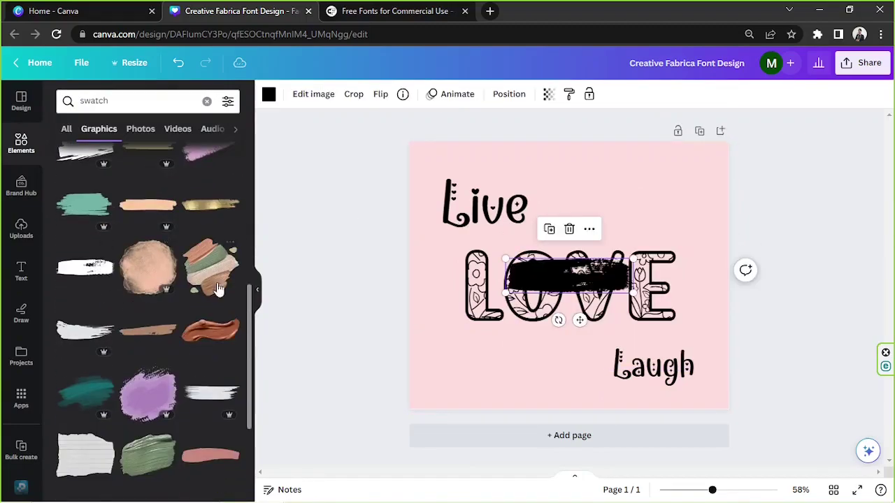
pyautogui.moveTo(505, 258); pyautogui.dragTo(320, 226)
pyautogui.moveTo(483, 248); pyautogui.dragTo(558, 273)
pyautogui.press('Delete')
pyautogui.scroll(-8, 152, 278)
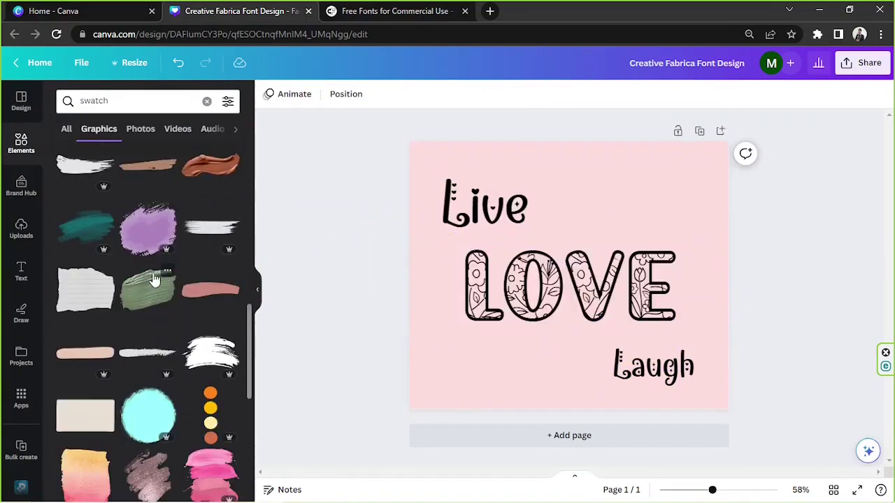
# Search the graphics for "paint" and add the pale mint brush stroke to the page.
pyautogui.click(133, 100)
pyautogui.write('paint')
pyautogui.press('Return')
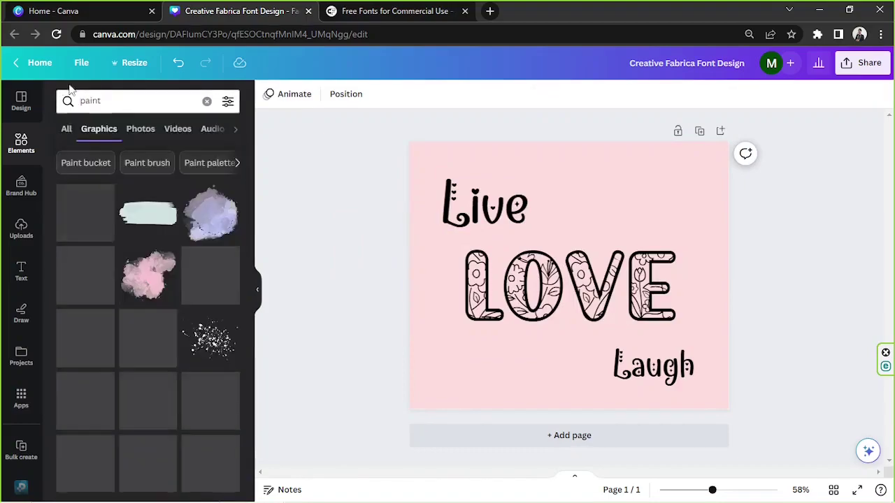
pyautogui.click(148, 223)
pyautogui.press('Escape')
# Move the mint brush stroke below LOVE and set the page background to a custom dark green.
pyautogui.click(269, 96)
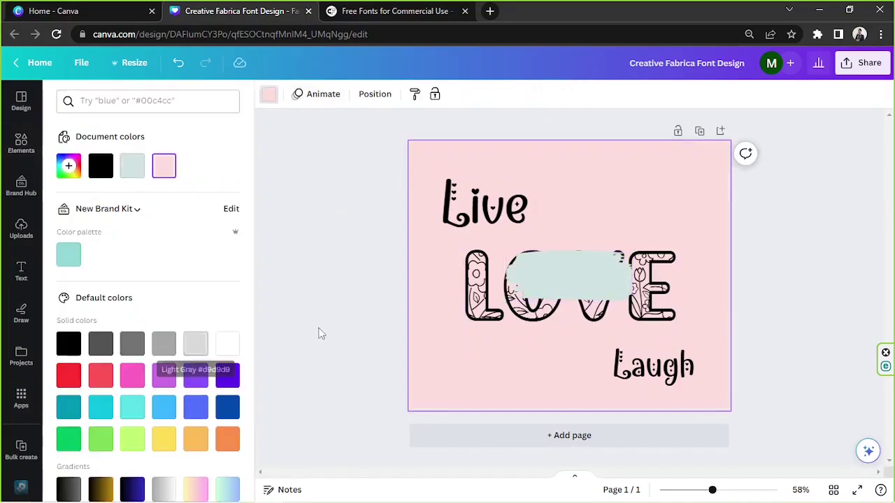
pyautogui.moveTo(605, 286); pyautogui.dragTo(565, 365)
pyautogui.press('Escape')
pyautogui.click(68, 166)
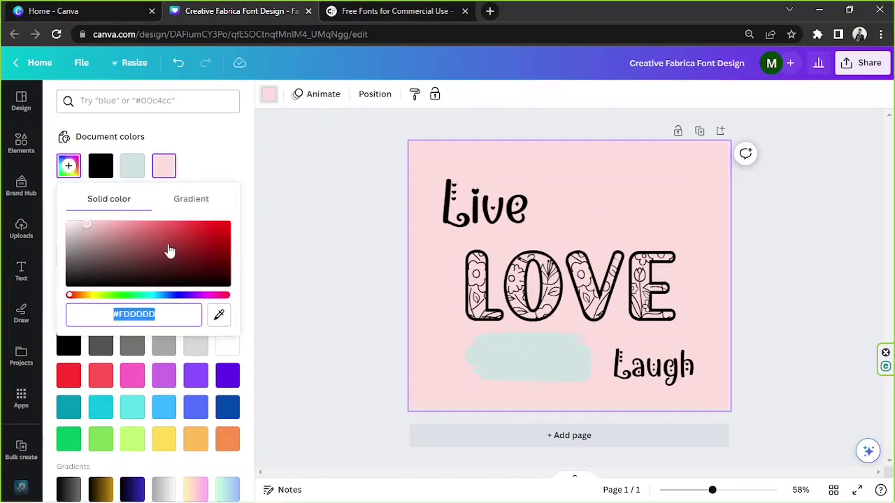
pyautogui.moveTo(95, 295)
pyautogui.mouseDown()
pyautogui.moveTo(128, 299)
pyautogui.moveTo(139, 266)
pyautogui.mouseUp()
# Recolour the words Live, LOVE and Laugh white and delete the mint brush stroke.
pyautogui.click(484, 204)
pyautogui.click(438, 95)
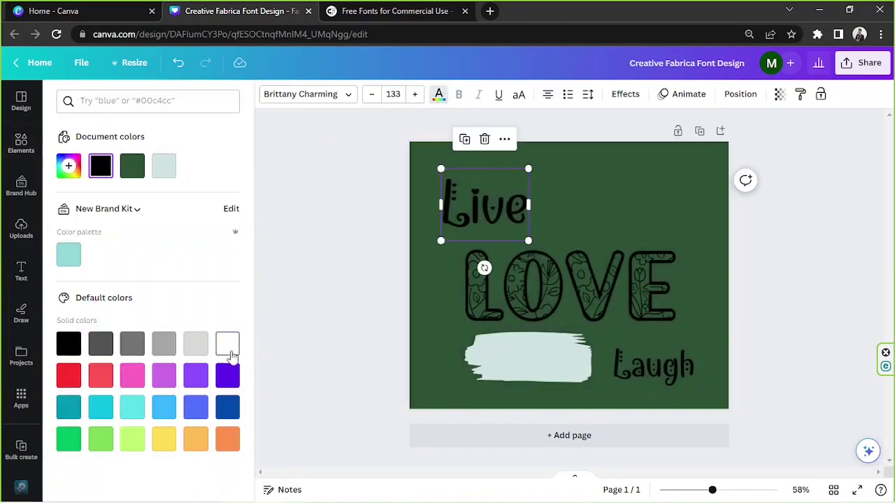
pyautogui.click(227, 346)
pyautogui.click(535, 286)
pyautogui.click(227, 346)
pyautogui.click(654, 367)
pyautogui.click(227, 343)
pyautogui.click(511, 378)
pyautogui.press('Delete')
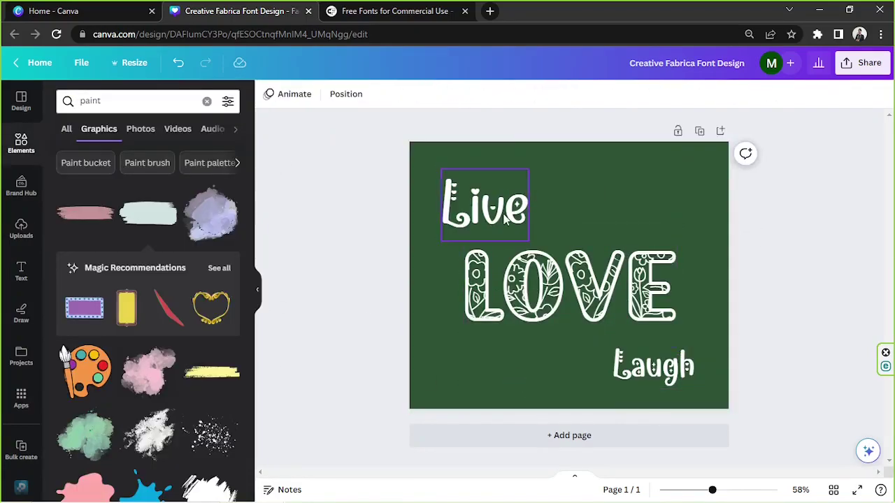
# Move Live toward the page's upper-left area and enlarge LOVE to nearly the full page width beneath it.
pyautogui.click(493, 204)
pyautogui.moveTo(543, 285); pyautogui.dragTo(516, 262)
pyautogui.moveTo(651, 323); pyautogui.dragTo(670, 325)
pyautogui.moveTo(671, 325); pyautogui.dragTo(713, 350)
pyautogui.click(459, 184)
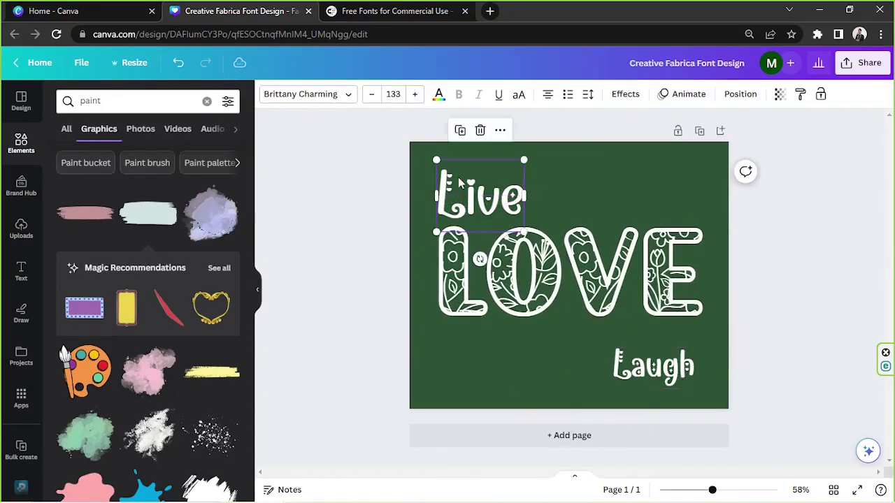
# Enlarge Laugh so it ends flush under the right end of LOVE, and shift all three words slightly down together.
pyautogui.click(628, 360)
pyautogui.moveTo(616, 351); pyautogui.dragTo(627, 342)
pyautogui.moveTo(370, 184); pyautogui.dragTo(692, 339)
pyautogui.moveTo(700, 339); pyautogui.dragTo(700, 343)
pyautogui.click(653, 184)
# Search the graphics for "gradient" and place the curved white gradient in the page's lower-left corner.
pyautogui.click(105, 101)
pyautogui.write('gradient')
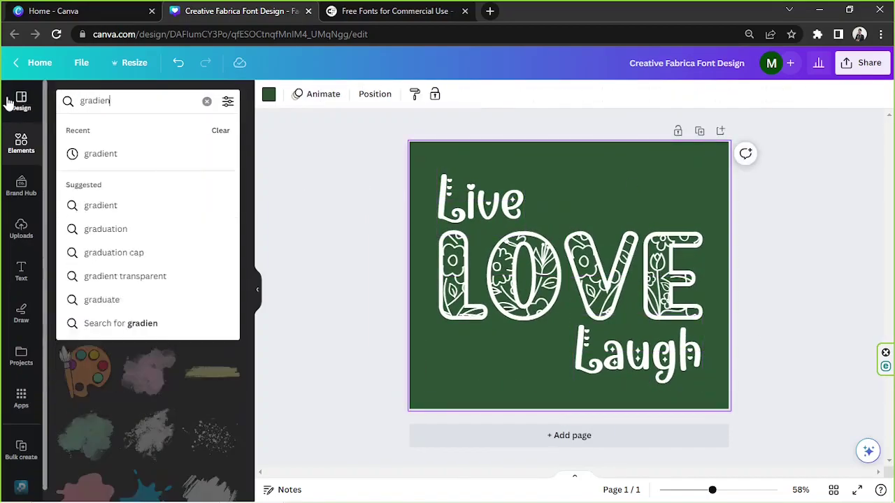
pyautogui.press('Return')
pyautogui.scroll(-5, 208, 279)
pyautogui.click(184, 259)
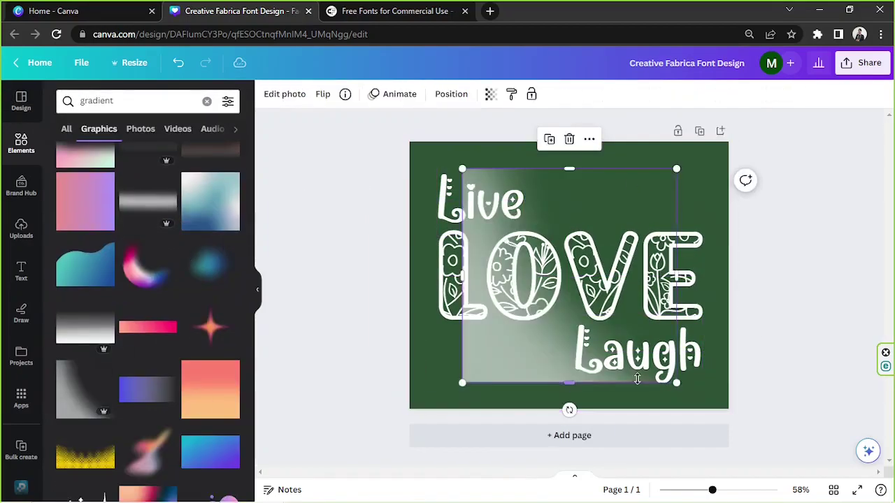
pyautogui.moveTo(520, 361); pyautogui.dragTo(395, 410)
pyautogui.click(798, 309)
pyautogui.click(373, 194)
pyautogui.click(426, 374)
# Try adding the grey gradient square from the search results and delete it.
pyautogui.scroll(-10, 137, 240)
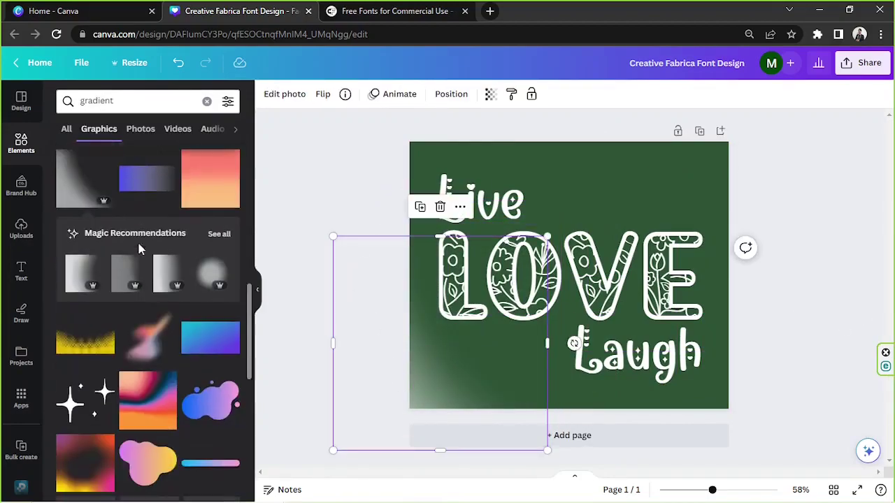
pyautogui.scroll(-3, 173, 253)
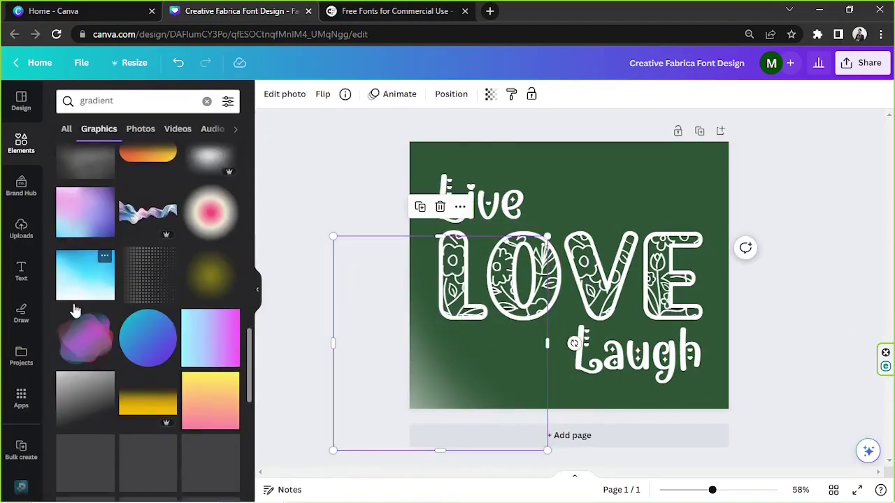
pyautogui.click(85, 397)
pyautogui.click(568, 140)
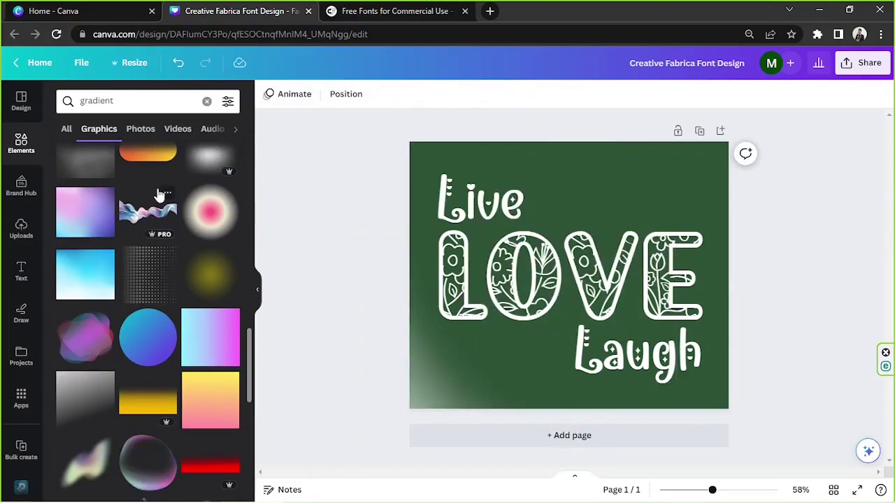
# Search the graphics for "chalk" and look through the results.
pyautogui.doubleClick(110, 103)
pyautogui.write('chalk')
pyautogui.press('Return')
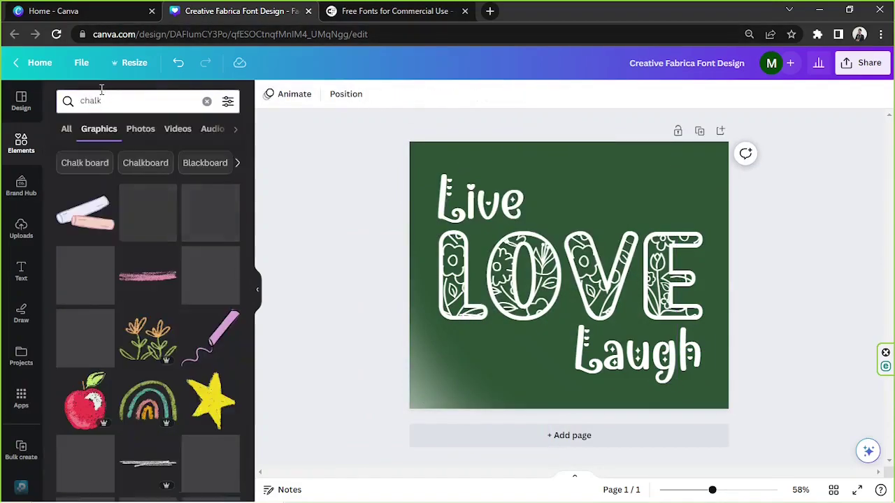
pyautogui.scroll(-1, 231, 385)
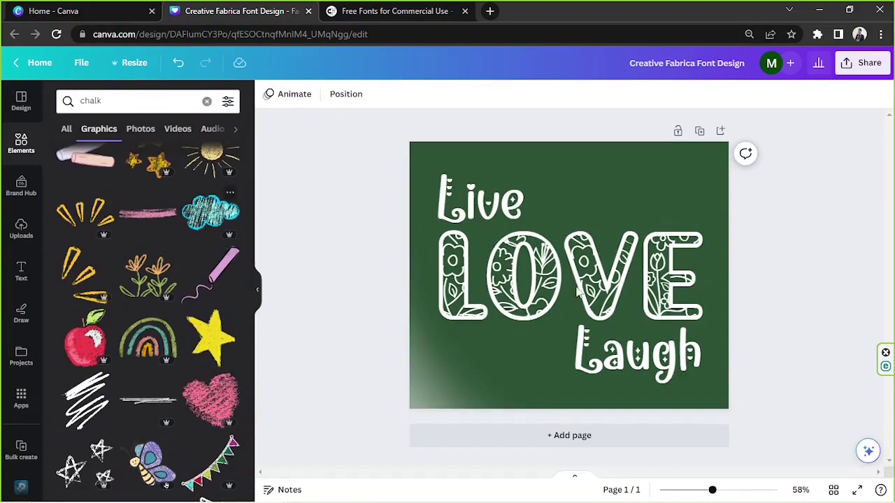
# Scale down all page elements together, return the gradient to the lower-left corner and centre the three words on the page.
pyautogui.moveTo(376, 179); pyautogui.dragTo(762, 371)
pyautogui.moveTo(715, 164); pyautogui.dragTo(596, 267)
pyautogui.moveTo(531, 315); pyautogui.dragTo(615, 246)
pyautogui.click(395, 322)
pyautogui.moveTo(471, 353); pyautogui.dragTo(423, 400)
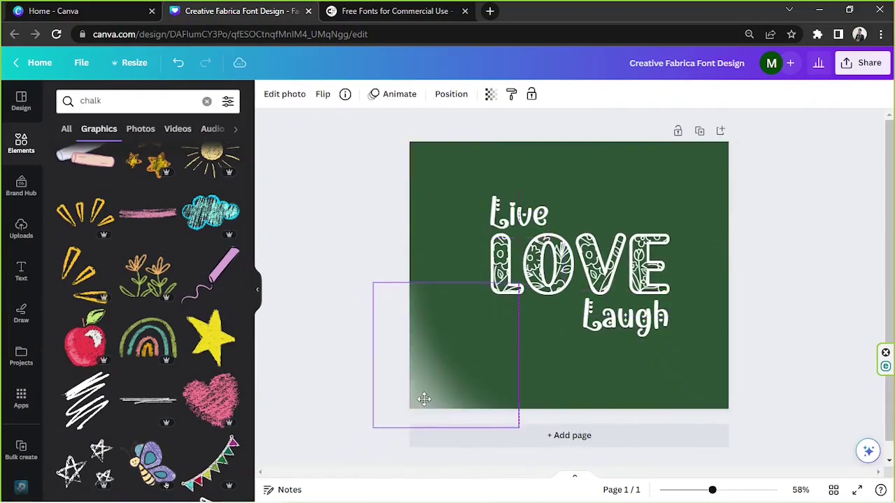
pyautogui.moveTo(694, 323); pyautogui.dragTo(531, 210)
pyautogui.moveTo(574, 263)
pyautogui.mouseDown()
pyautogui.moveTo(563, 275)
pyautogui.moveTo(824, 467)
pyautogui.moveTo(787, 366)
pyautogui.mouseUp()
pyautogui.click(792, 211)
# Add the white chalk scribble at the page's lower-right corner, set its transparency to 50 and rotate it about 48°.
pyautogui.scroll(-2, 142, 279)
pyautogui.click(87, 207)
pyautogui.click(268, 94)
pyautogui.click(164, 166)
pyautogui.click(548, 94)
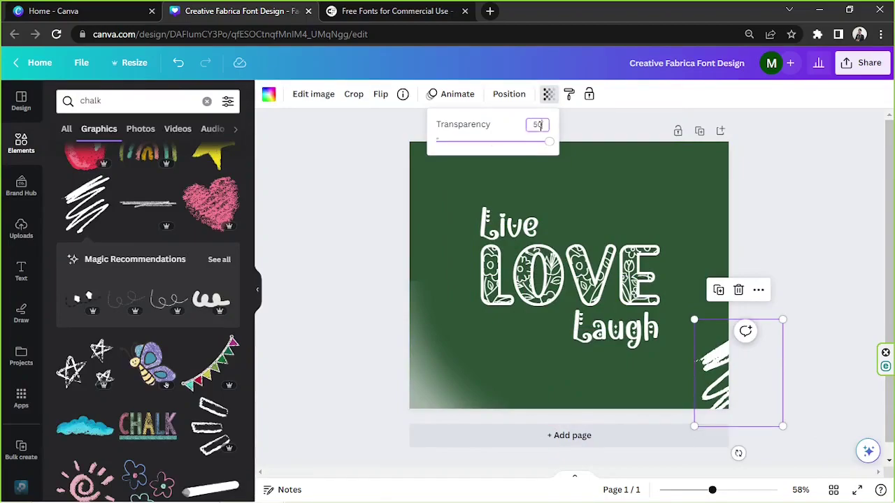
pyautogui.moveTo(738, 453); pyautogui.dragTo(666, 435)
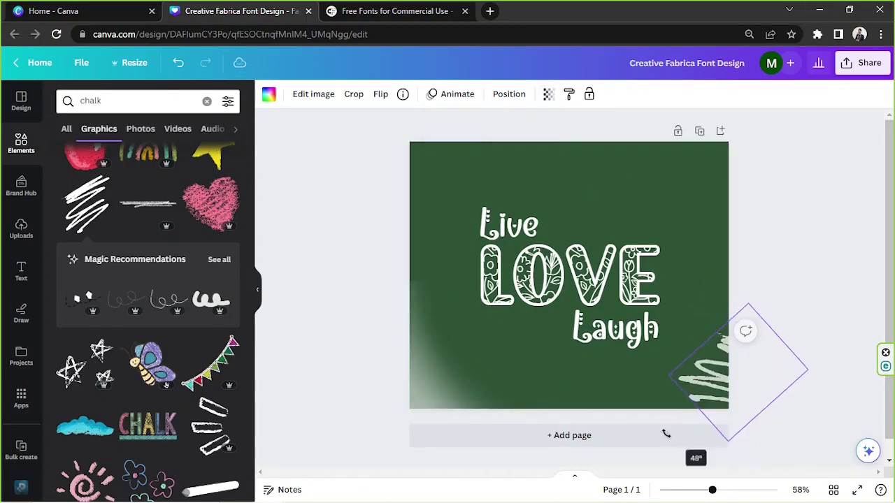
pyautogui.moveTo(744, 395); pyautogui.dragTo(749, 386)
# Add the three chalk dashes graphic, shrink and rotate it, and place it as rays beside the end of Live.
pyautogui.scroll(-4, 119, 345)
pyautogui.scroll(1, 124, 346)
pyautogui.click(210, 230)
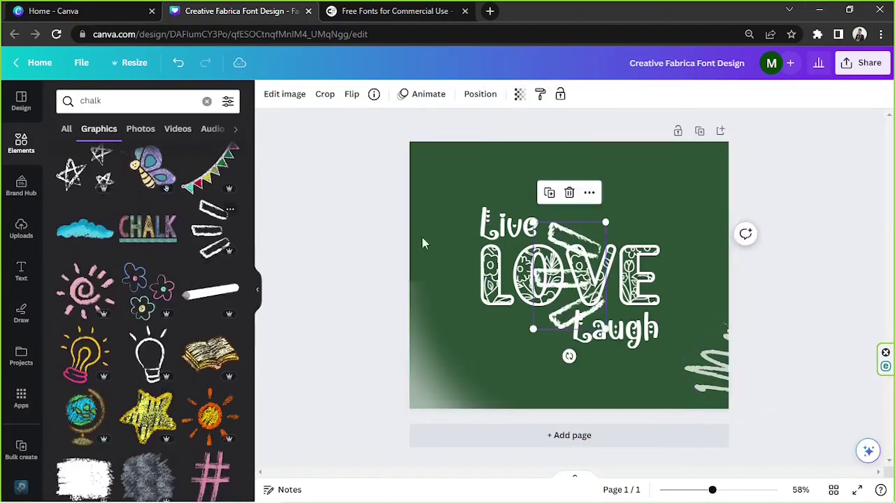
pyautogui.moveTo(570, 274); pyautogui.dragTo(549, 249)
pyautogui.moveTo(586, 300)
pyautogui.mouseDown()
pyautogui.moveTo(560, 264)
pyautogui.moveTo(476, 229)
pyautogui.mouseUp()
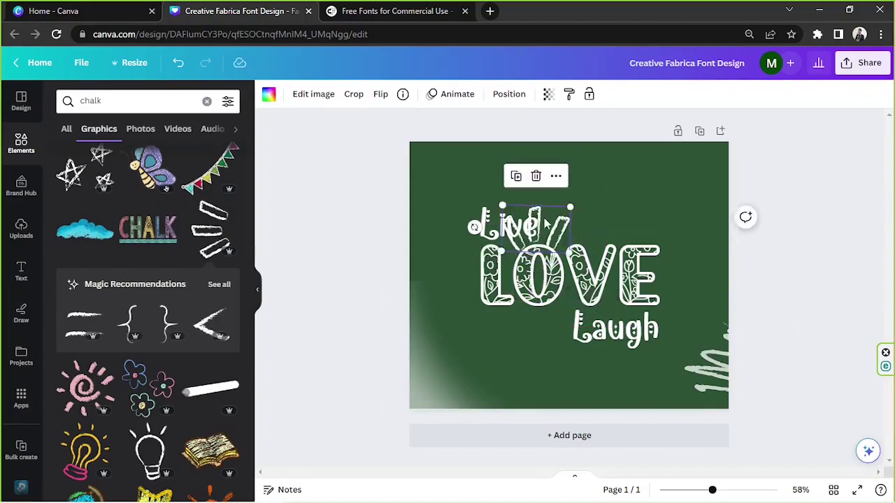
pyautogui.moveTo(549, 219); pyautogui.dragTo(602, 201)
pyautogui.moveTo(532, 209); pyautogui.dragTo(571, 218)
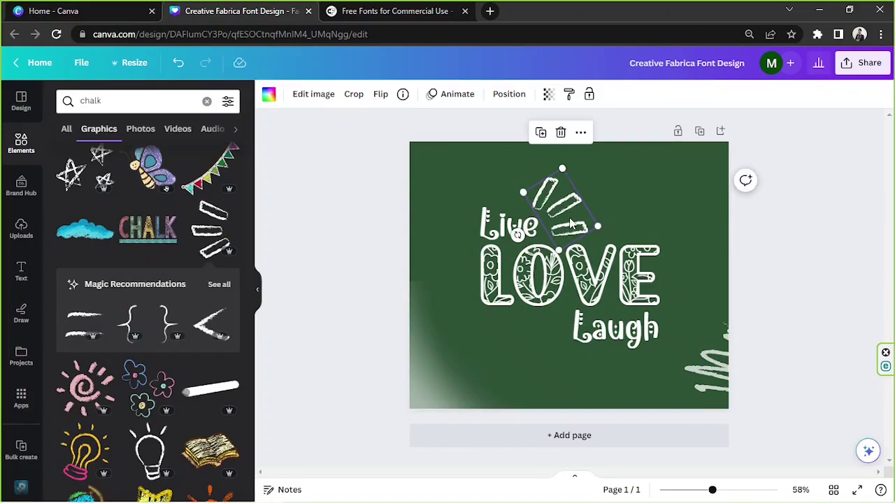
pyautogui.moveTo(561, 213); pyautogui.dragTo(553, 221)
# Add the curly chalk arrow, shrink it and place it under LOVE, pointing at Laugh.
pyautogui.scroll(-8, 224, 269)
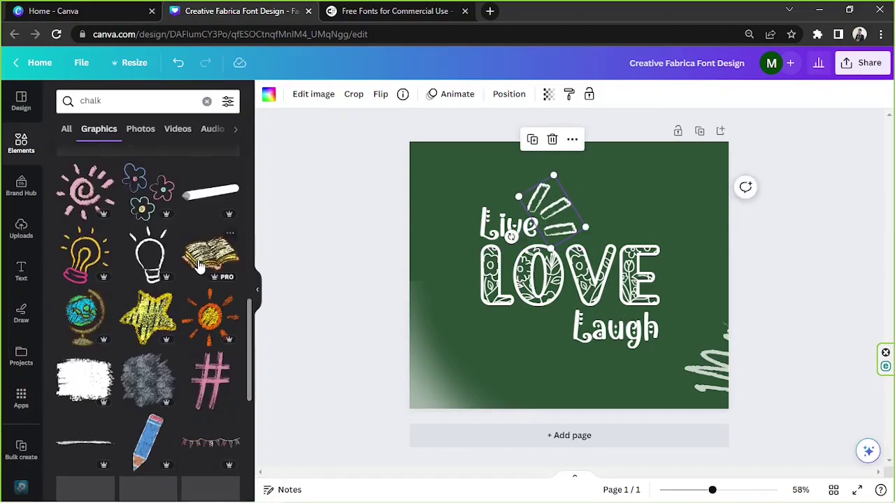
pyautogui.scroll(-4, 199, 268)
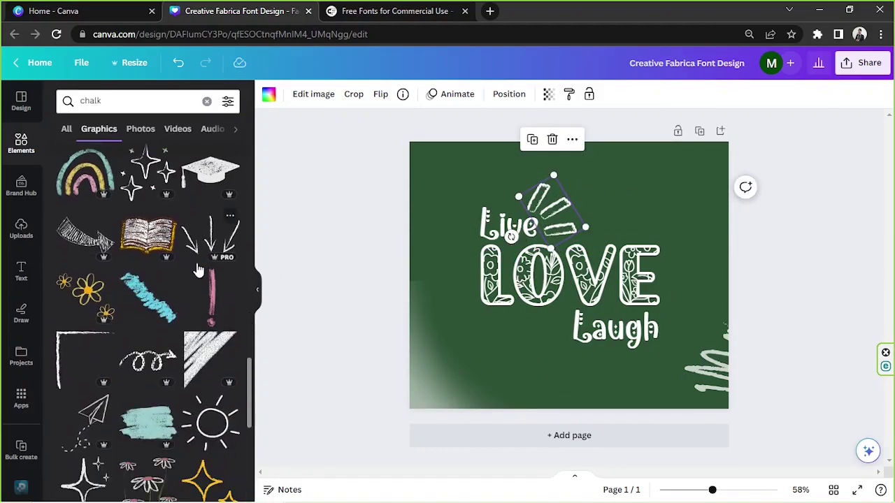
pyautogui.click(147, 230)
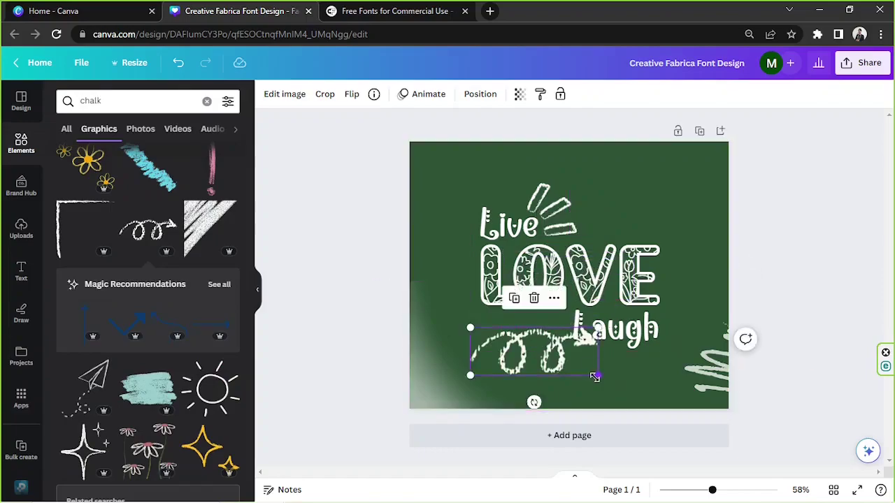
pyautogui.moveTo(597, 374); pyautogui.dragTo(536, 350)
pyautogui.moveTo(506, 328); pyautogui.dragTo(527, 325)
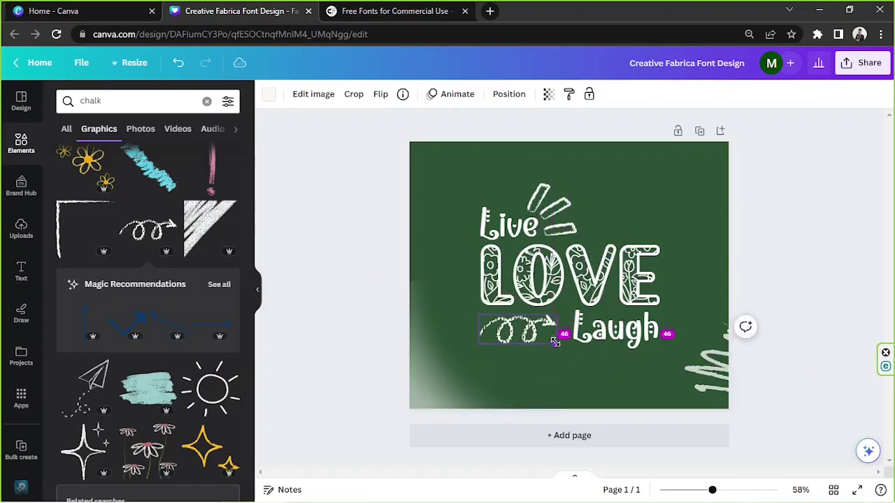
# Add the chalk daisies graphic, shrink it and place it in the page's lower-left corner.
pyautogui.scroll(-4, 146, 238)
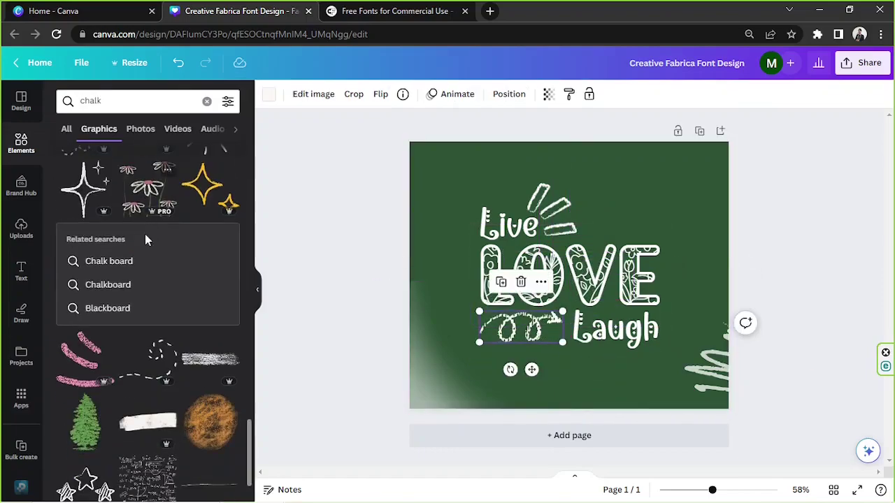
pyautogui.click(146, 198)
pyautogui.moveTo(681, 170); pyautogui.dragTo(594, 336)
pyautogui.moveTo(527, 365); pyautogui.dragTo(663, 428)
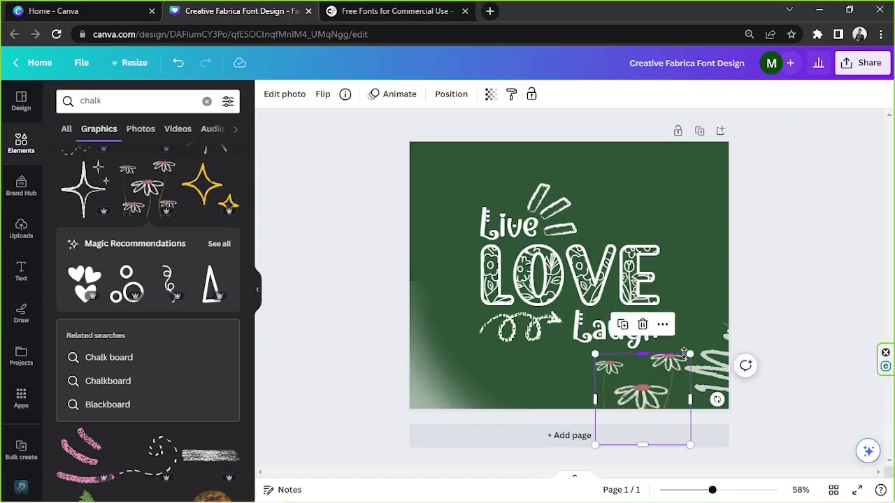
pyautogui.moveTo(689, 354); pyautogui.dragTo(659, 365)
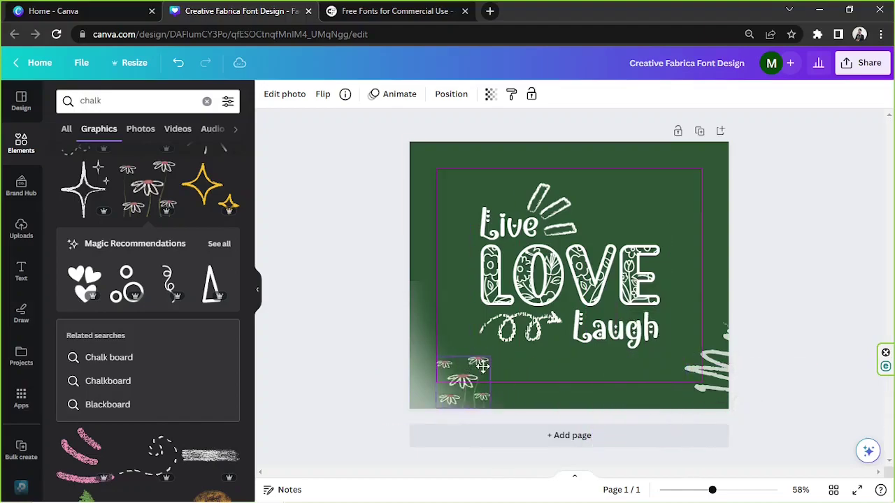
pyautogui.moveTo(482, 367); pyautogui.dragTo(500, 365)
pyautogui.moveTo(421, 367); pyautogui.dragTo(395, 373)
pyautogui.moveTo(497, 389); pyautogui.dragTo(483, 393)
# Try the pink chalk strokes graphic around the words, shrinking and repositioning it, and delete it again.
pyautogui.scroll(-2, 138, 386)
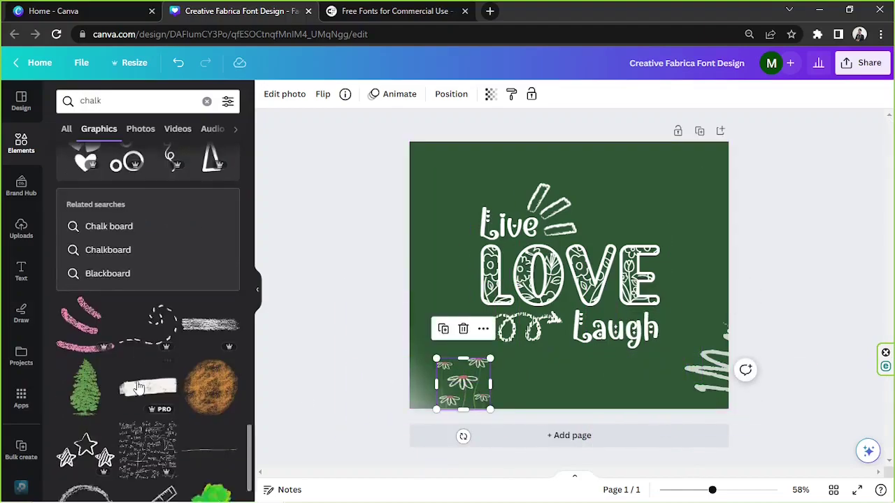
pyautogui.scroll(-1, 139, 390)
pyautogui.click(84, 285)
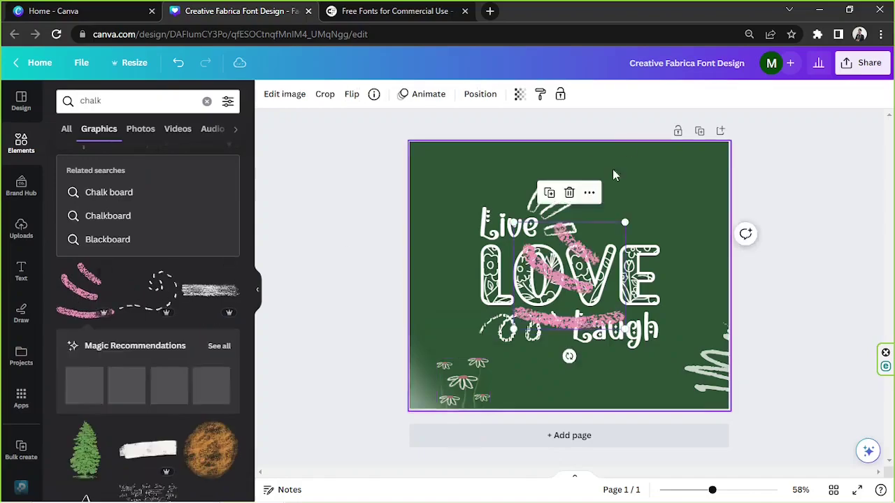
pyautogui.click(551, 208)
pyautogui.moveTo(584, 251)
pyautogui.mouseDown()
pyautogui.moveTo(719, 207)
pyautogui.moveTo(441, 232)
pyautogui.mouseUp()
pyautogui.click(700, 203)
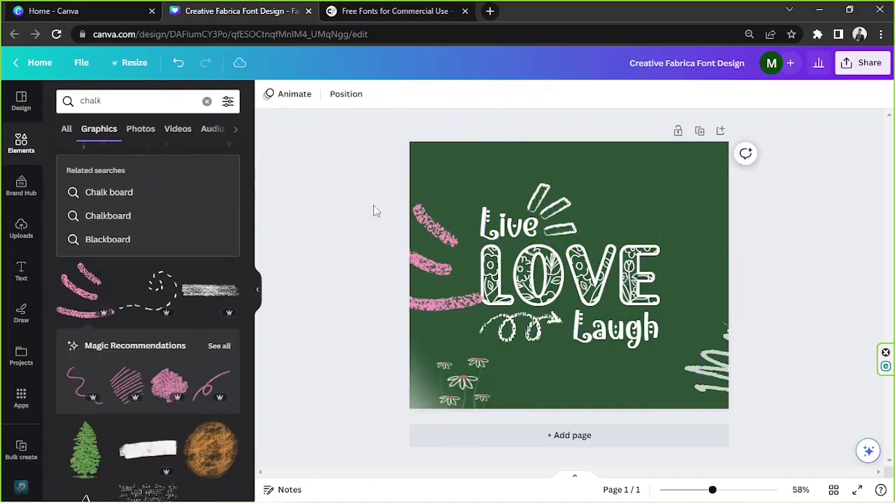
pyautogui.moveTo(372, 204); pyautogui.dragTo(453, 231)
pyautogui.moveTo(456, 274); pyautogui.dragTo(653, 229)
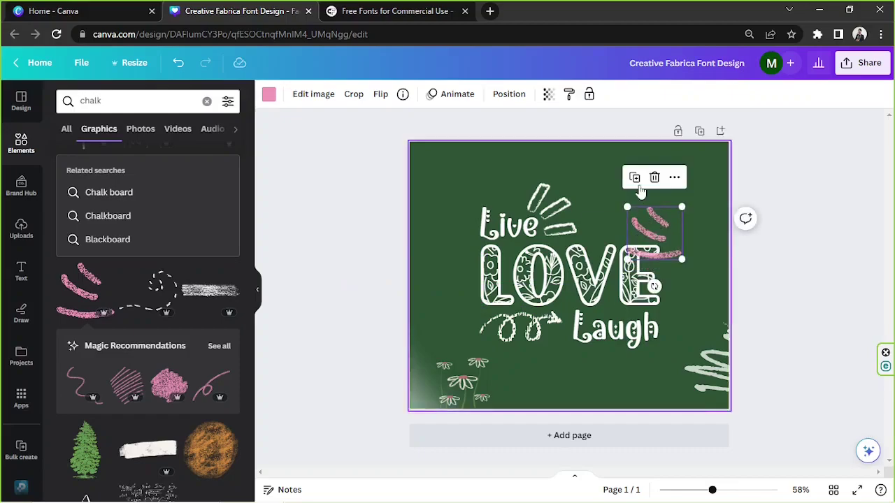
pyautogui.click(654, 177)
# Recolour the chalk rays beside Live with the teal from the brand kit palette.
pyautogui.click(551, 207)
pyautogui.click(269, 94)
pyautogui.click(163, 361)
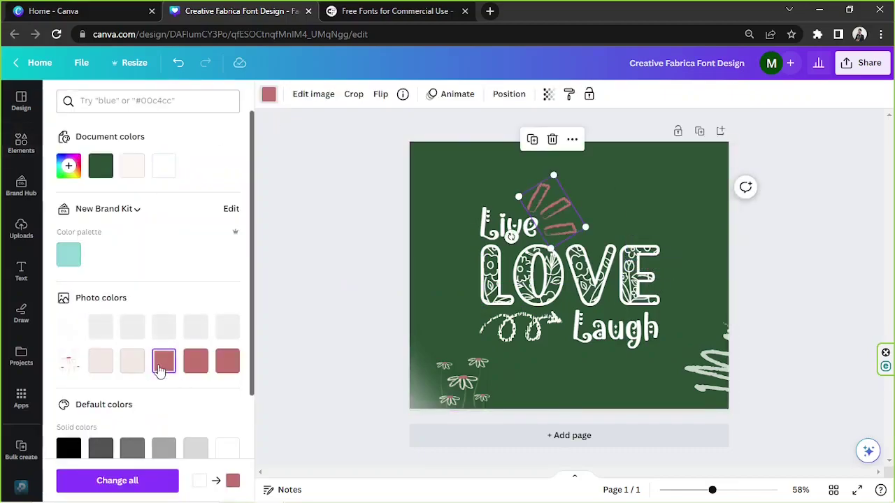
# Try the three coloured chalk starbursts graphic, shrunk and rotated beside Laugh, and remove it again.
pyautogui.click(21, 143)
pyautogui.scroll(-3, 165, 286)
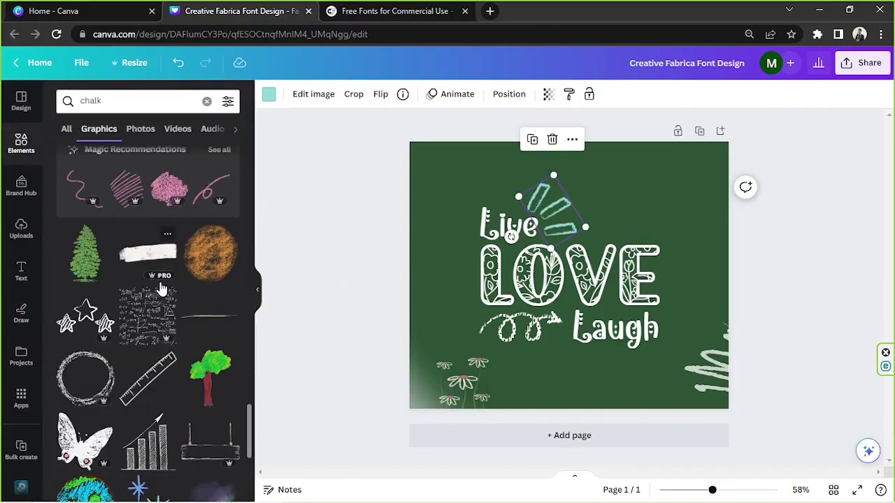
pyautogui.scroll(-4, 159, 289)
pyautogui.click(147, 310)
pyautogui.moveTo(469, 170); pyautogui.dragTo(650, 349)
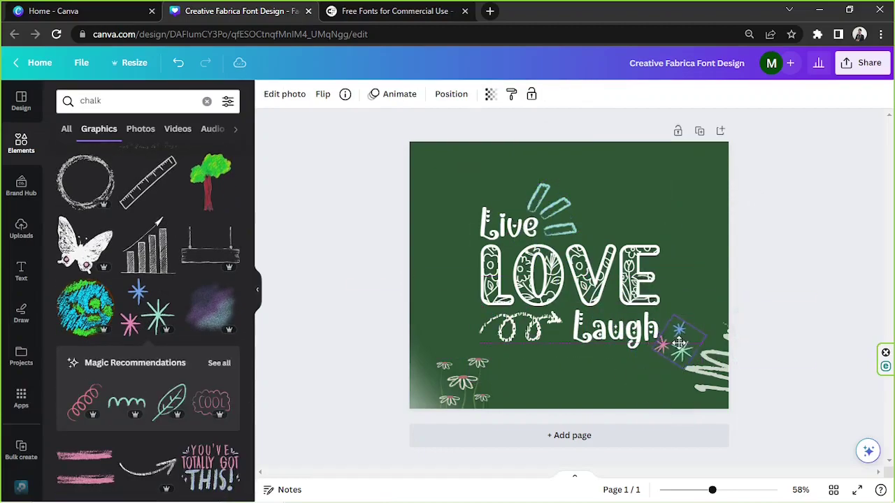
pyautogui.click(458, 231)
# Colour the word Live light pink (#FFB0E1) and the word Laugh teal from the document colours.
pyautogui.scroll(-5, 203, 279)
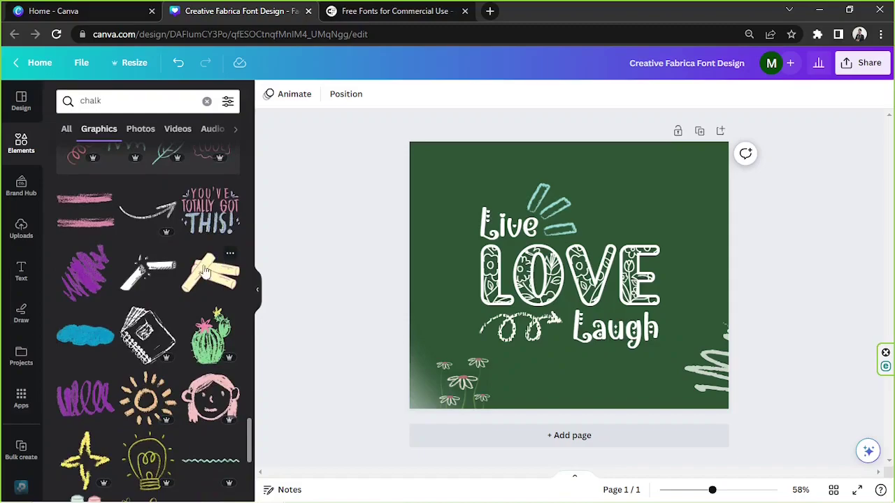
pyautogui.click(489, 264)
pyautogui.click(490, 216)
pyautogui.click(438, 94)
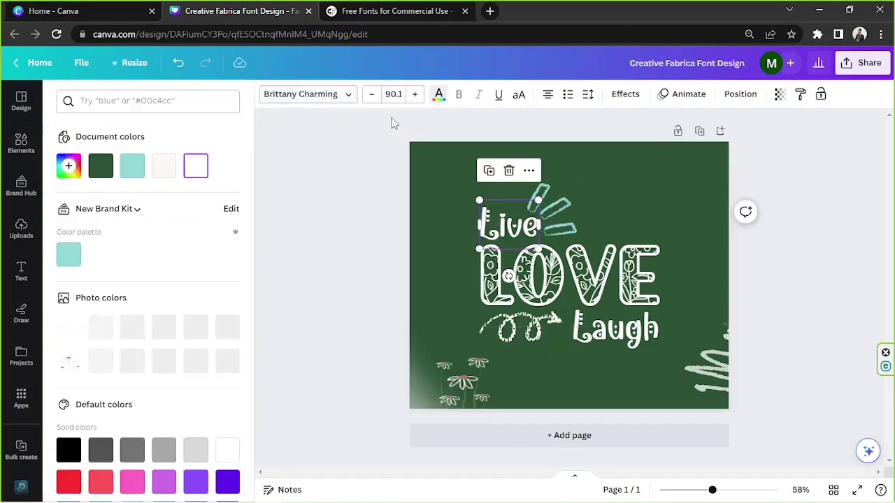
pyautogui.click(69, 166)
pyautogui.click(116, 193)
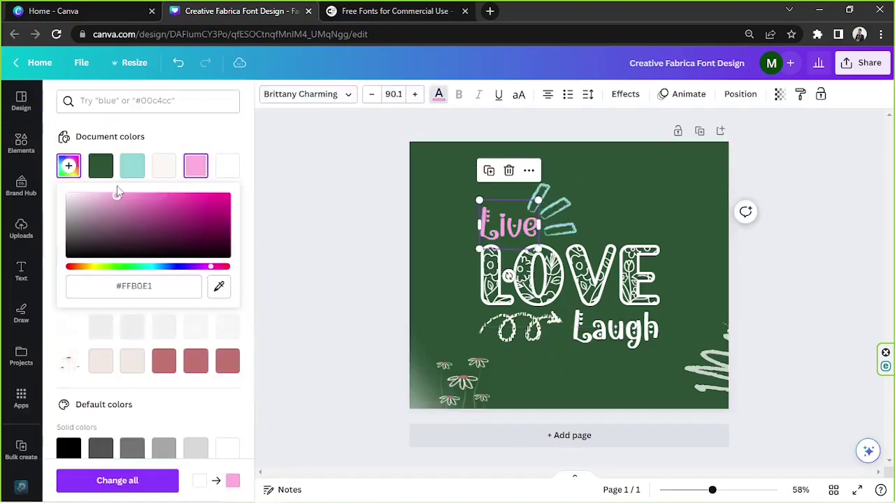
pyautogui.click(615, 343)
pyautogui.click(165, 168)
pyautogui.click(370, 210)
pyautogui.scroll(-3, 112, 228)
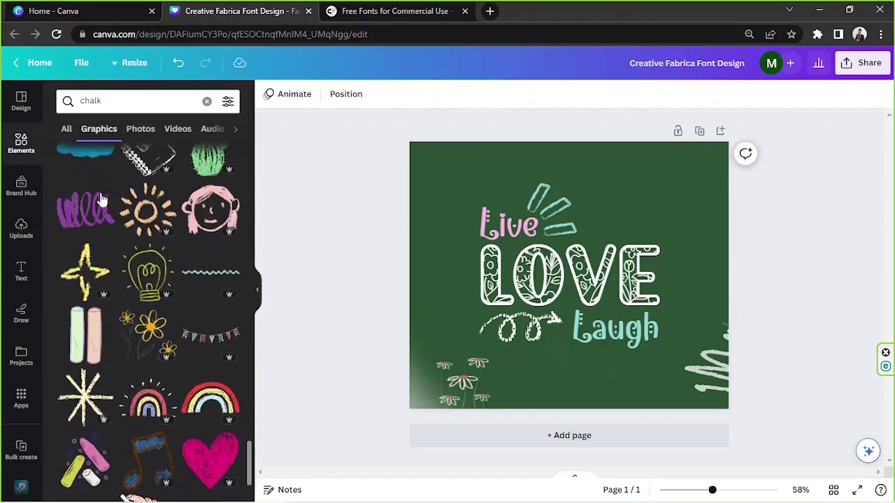
pyautogui.scroll(-10, 102, 201)
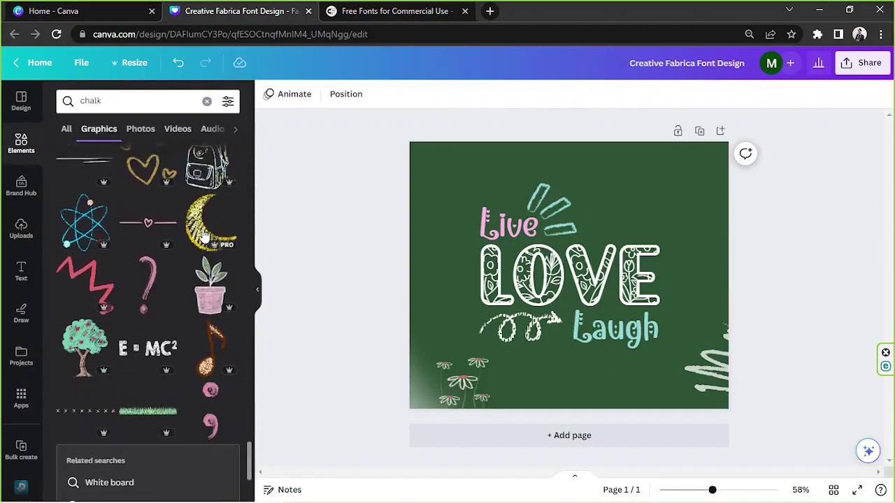
pyautogui.scroll(-10, 205, 236)
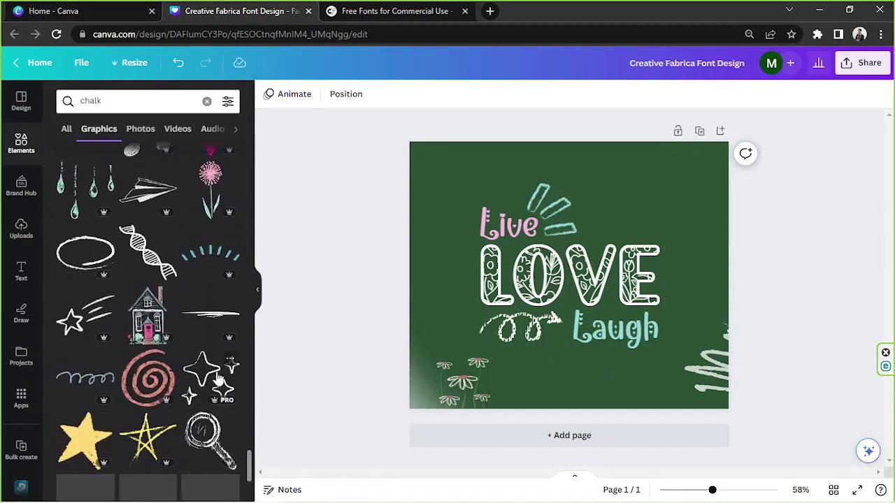
pyautogui.scroll(-10, 219, 379)
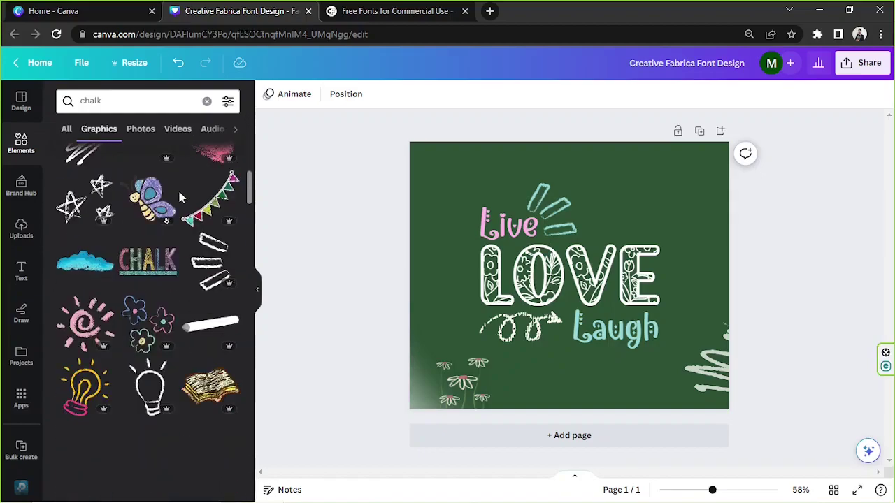
pyautogui.scroll(-1, 179, 193)
pyautogui.click(84, 209)
pyautogui.click(569, 199)
# Add the row of chalk flowers centred along the page's bottom edge and delete the daisies from the lower-left corner.
pyautogui.scroll(-6, 117, 297)
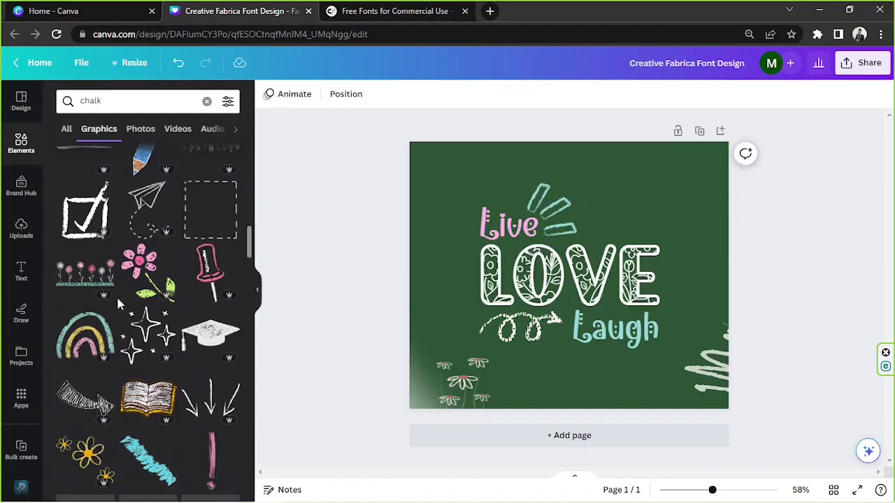
pyautogui.click(96, 282)
pyautogui.moveTo(589, 283); pyautogui.dragTo(585, 384)
pyautogui.click(481, 398)
pyautogui.press('Delete')
pyautogui.moveTo(632, 355); pyautogui.dragTo(617, 361)
pyautogui.moveTo(571, 389); pyautogui.dragTo(579, 391)
pyautogui.scroll(-2, 148, 315)
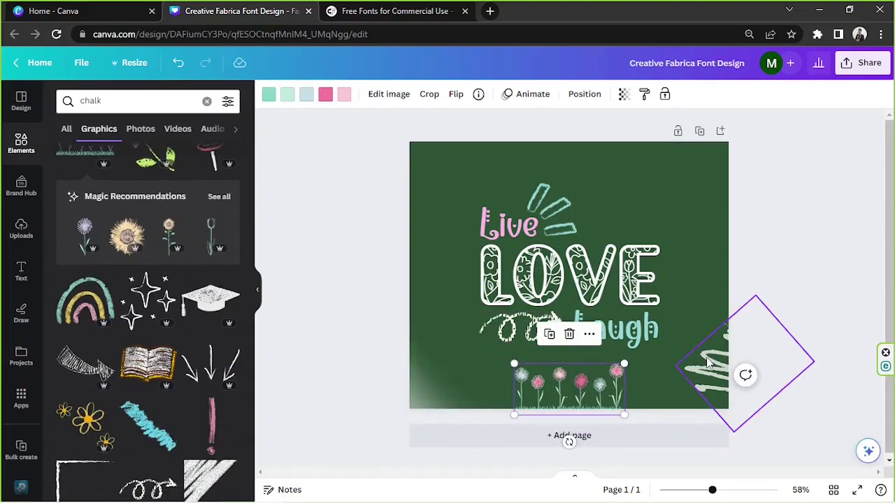
# Delete the white scribble and the corner gradient, and place the white chalk hatching graphic enlarged across the page's upper-left corner.
pyautogui.click(707, 359)
pyautogui.click(745, 260)
pyautogui.scroll(-3, 179, 307)
pyautogui.moveTo(202, 285)
pyautogui.mouseDown()
pyautogui.moveTo(431, 204)
pyautogui.moveTo(424, 187)
pyautogui.mouseUp()
pyautogui.click(437, 374)
pyautogui.press('Delete')
pyautogui.click(483, 203)
pyautogui.moveTo(563, 112); pyautogui.dragTo(496, 186)
pyautogui.moveTo(395, 238); pyautogui.dragTo(423, 183)
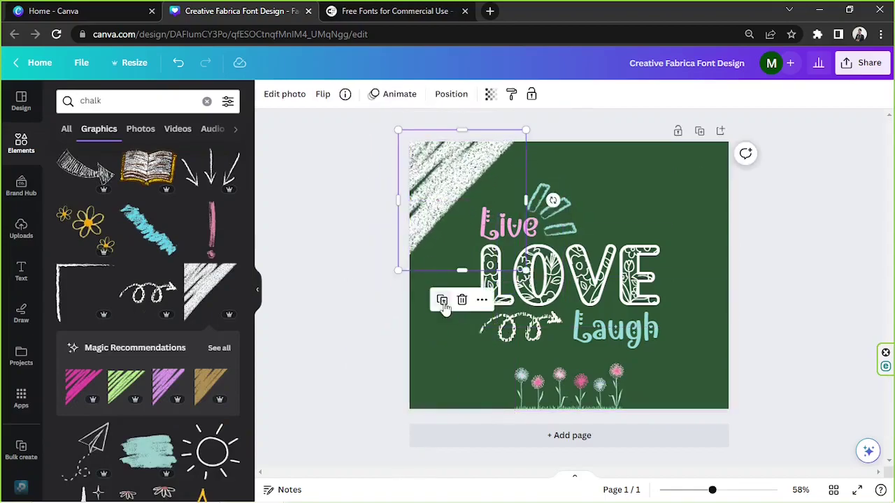
# Duplicate the hatching, flip the copy horizontally and vertically into the page's lower-right corner, and shift the original further into its corner.
pyautogui.click(441, 300)
pyautogui.click(322, 94)
pyautogui.click(368, 124)
pyautogui.click(361, 148)
pyautogui.moveTo(707, 346); pyautogui.dragTo(701, 389)
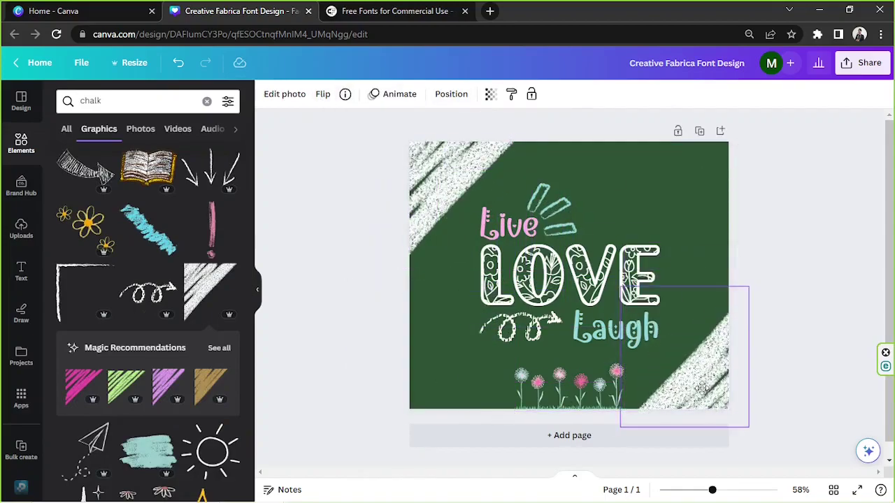
pyautogui.moveTo(449, 160); pyautogui.dragTo(439, 149)
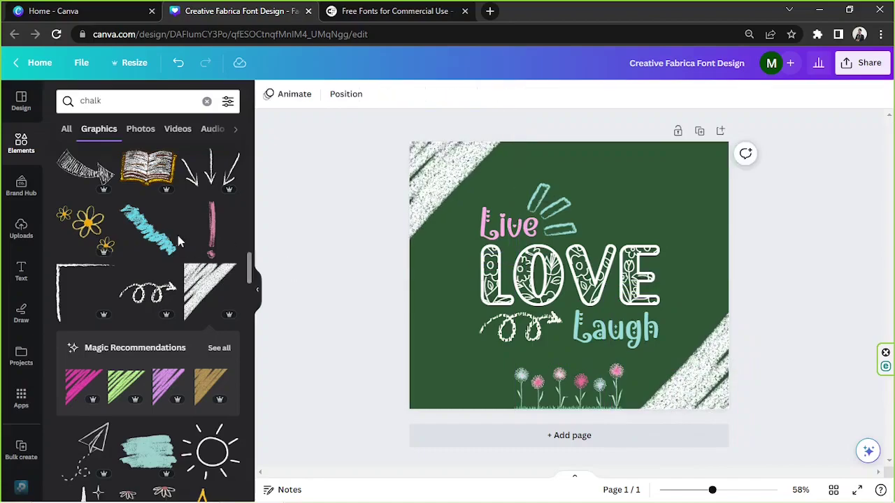
# Add the pink leafy branch graphic, rotate it to point inward and place it in the page's upper-right corner.
pyautogui.scroll(-4, 178, 241)
pyautogui.scroll(-9, 178, 241)
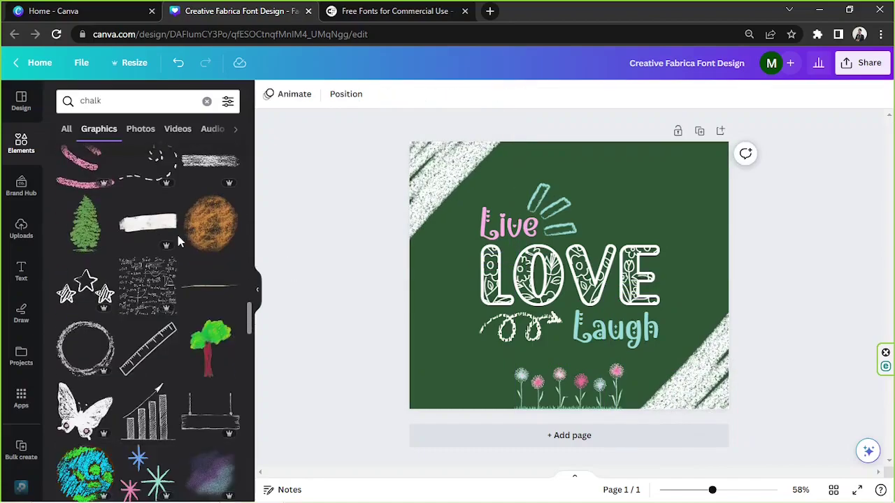
pyautogui.scroll(-6, 178, 241)
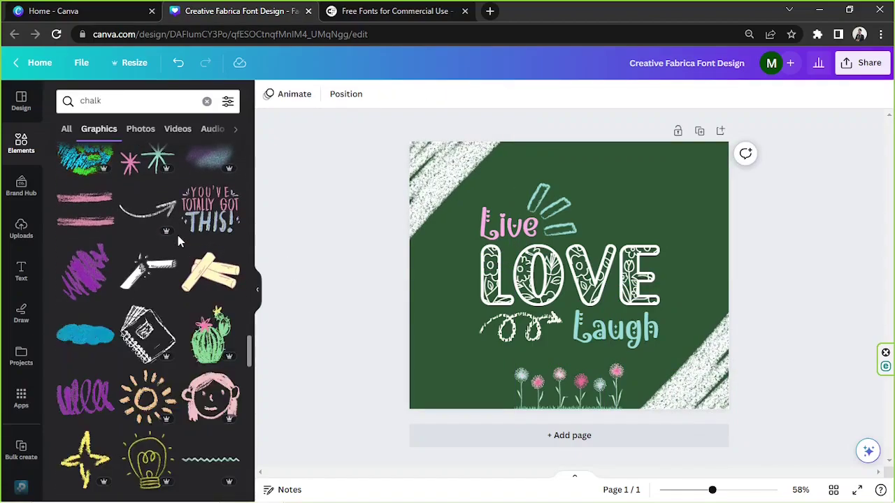
pyautogui.scroll(-10, 179, 241)
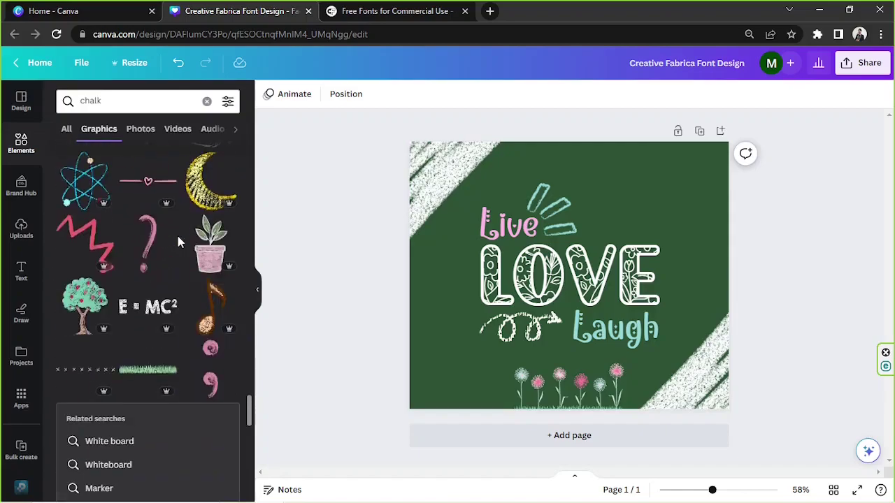
pyautogui.scroll(-11, 178, 241)
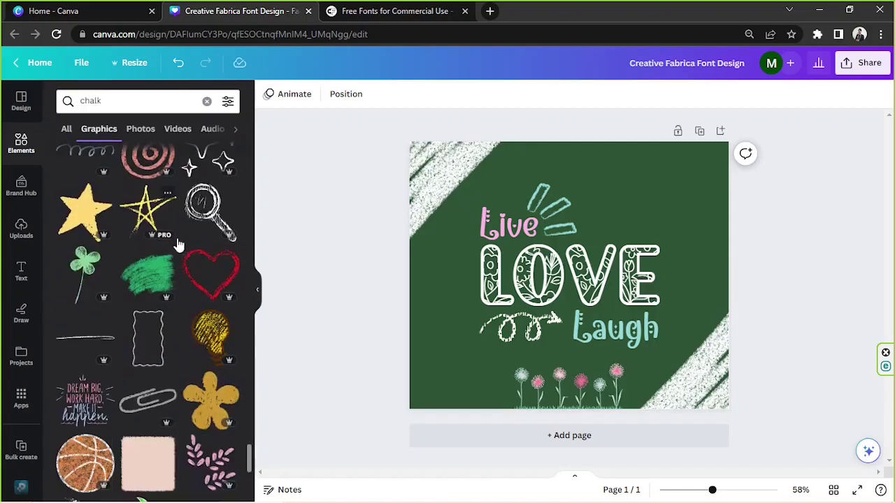
pyautogui.click(209, 199)
pyautogui.moveTo(478, 382); pyautogui.dragTo(583, 266)
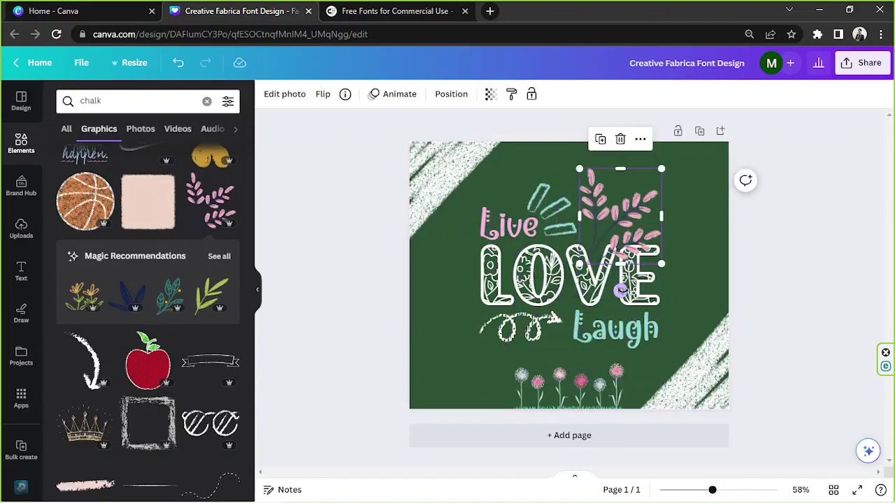
pyautogui.moveTo(621, 288); pyautogui.dragTo(693, 167)
pyautogui.moveTo(744, 205); pyautogui.dragTo(605, 170)
pyautogui.moveTo(639, 222); pyautogui.dragTo(626, 243)
pyautogui.moveTo(667, 221); pyautogui.dragTo(679, 214)
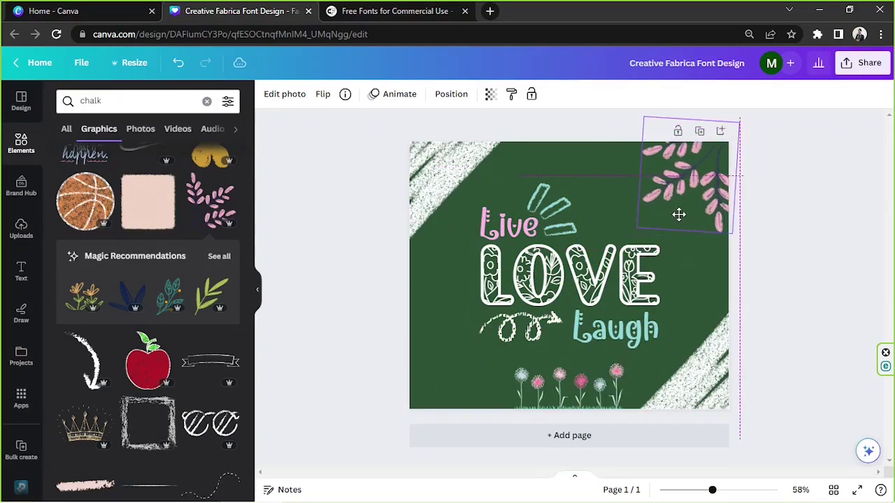
# Shrink the branch, place a rotated duplicate in the page's lower-left corner and nudge the original closer to the upper-right corner.
pyautogui.moveTo(731, 235); pyautogui.dragTo(421, 361)
pyautogui.hotkey('ctrl', 'd')
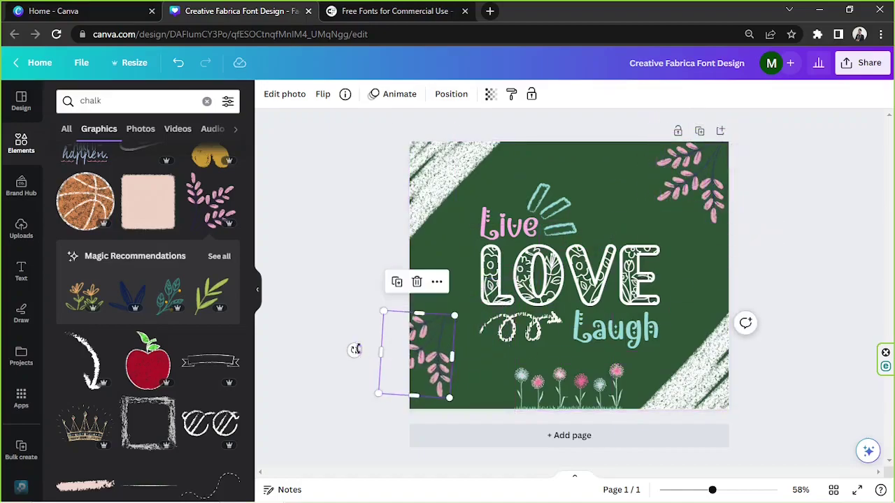
pyautogui.moveTo(358, 349); pyautogui.dragTo(509, 395)
pyautogui.moveTo(455, 371); pyautogui.dragTo(465, 365)
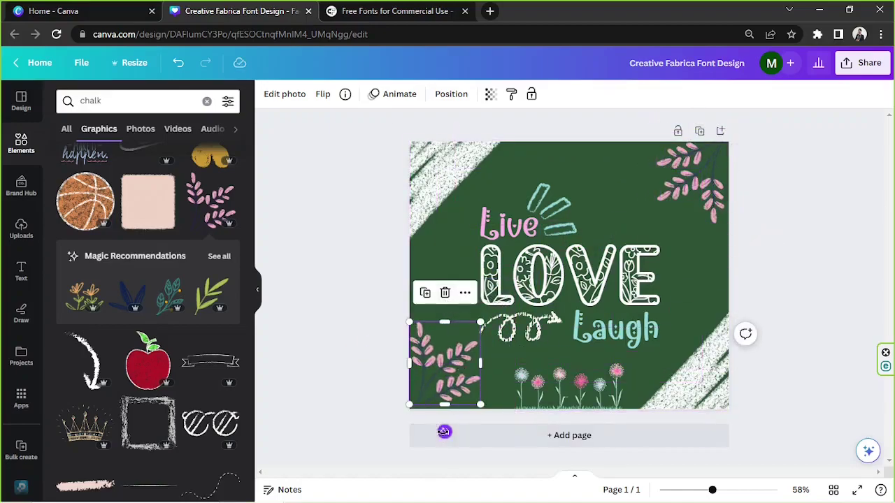
pyautogui.moveTo(444, 432); pyautogui.dragTo(445, 379)
pyautogui.moveTo(715, 197); pyautogui.dragTo(719, 190)
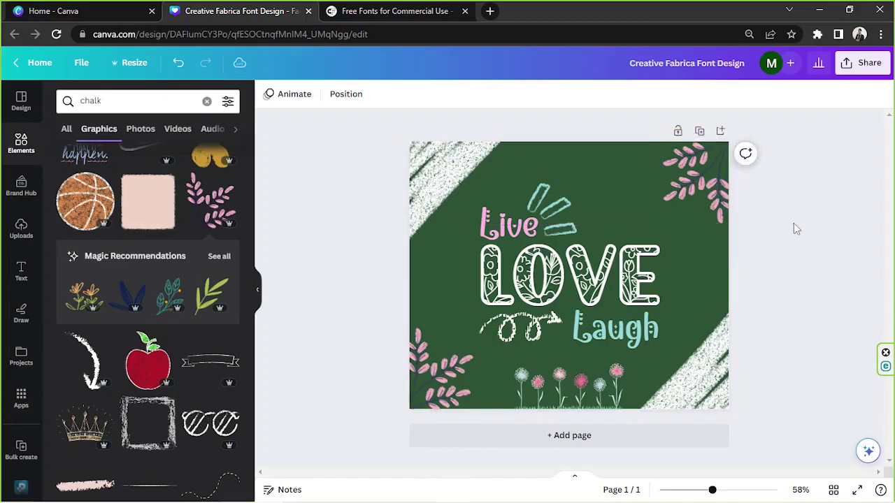
# Add the dashed chalk curve beside the upper-left hatching and place a copy beside the lower-right hatching.
pyautogui.scroll(-3, 214, 189)
pyautogui.moveTo(215, 292); pyautogui.dragTo(549, 149)
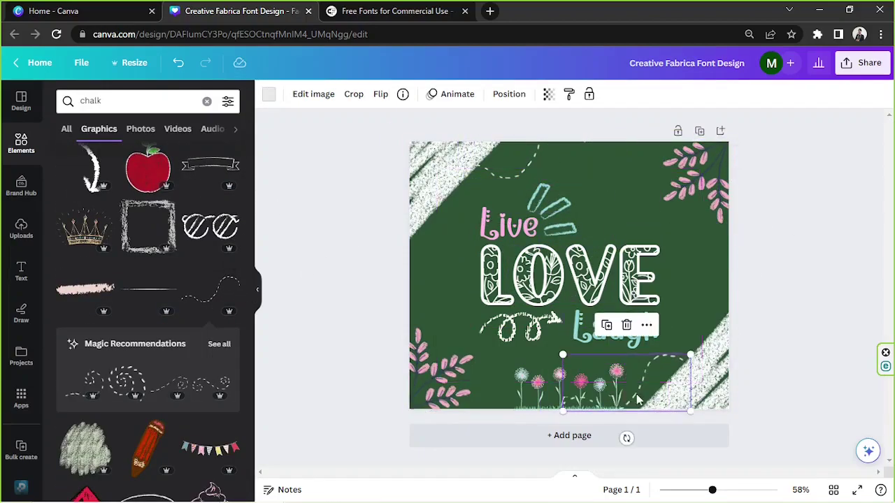
pyautogui.click(509, 94)
pyautogui.click(754, 268)
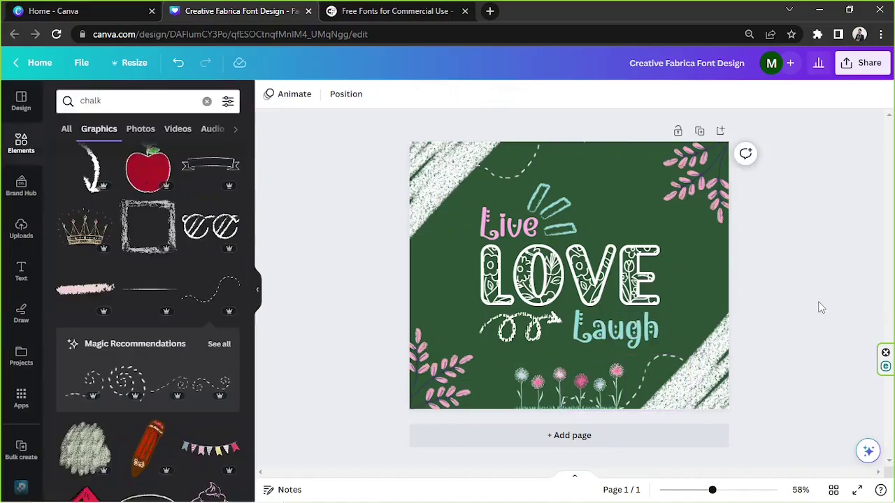
# Search the graphics for "blackboard" and set the textured green chalkboard image as the page background.
pyautogui.tripleClick(123, 98)
pyautogui.write('blackboard')
pyautogui.press('Return')
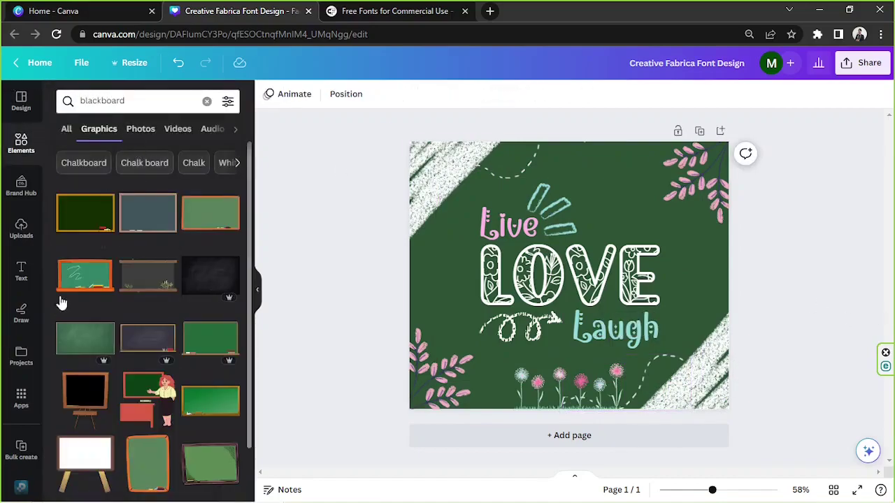
pyautogui.click(85, 339)
pyautogui.rightClick(629, 230)
pyautogui.click(671, 458)
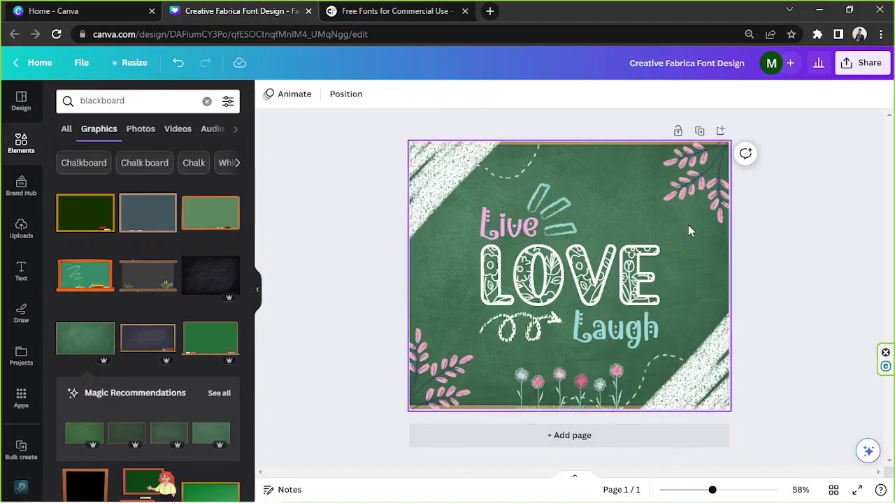
# Shift the lower-left leafy branch inward and move the lower-right chalk hatching inside the chalkboard's wooden frame.
pyautogui.moveTo(440, 381); pyautogui.dragTo(447, 372)
pyautogui.click(692, 381)
pyautogui.moveTo(739, 437); pyautogui.dragTo(712, 393)
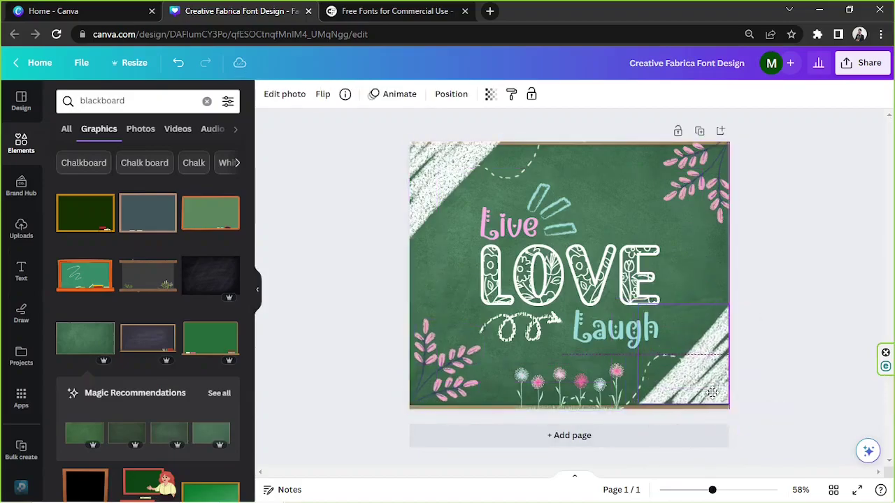
# Move the upper-left chalk hatching inside the chalkboard's wooden frame and shrink it to fit the corner.
pyautogui.click(740, 489)
pyautogui.click(734, 443)
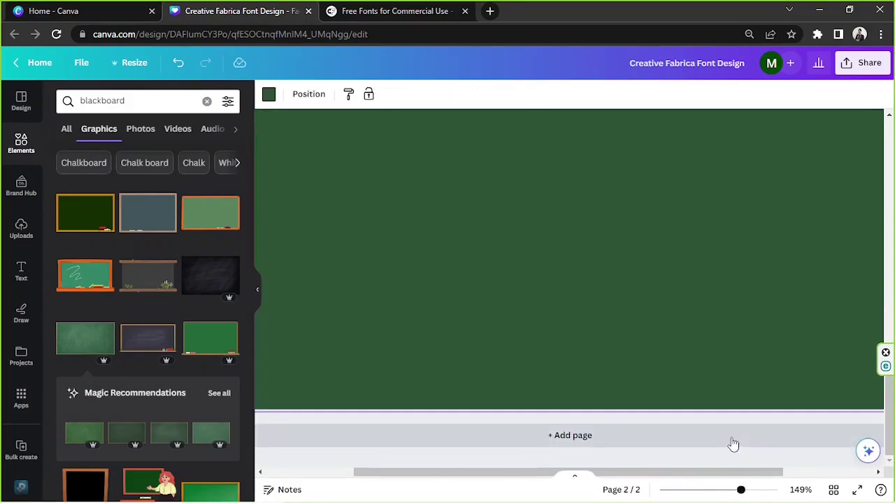
pyautogui.hotkey('ctrl', 'z')
pyautogui.moveTo(457, 472); pyautogui.dragTo(258, 440)
pyautogui.moveTo(286, 267); pyautogui.dragTo(318, 276)
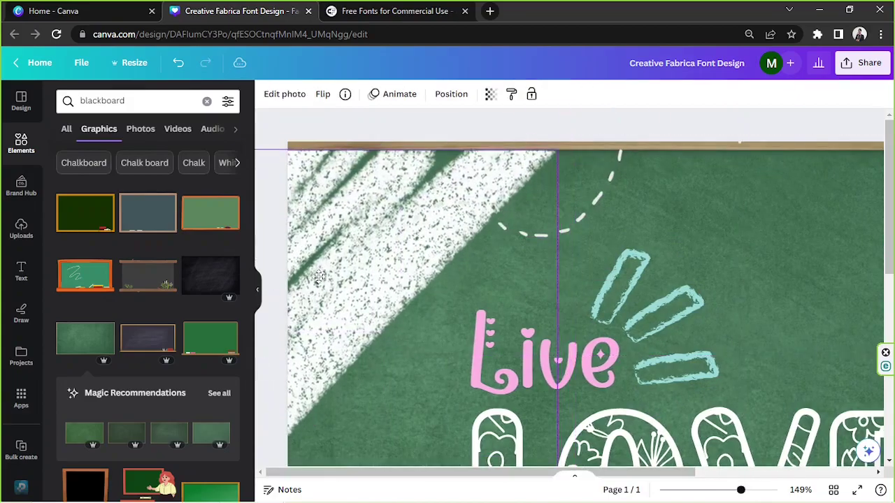
pyautogui.moveTo(557, 149); pyautogui.dragTo(495, 214)
pyautogui.moveTo(441, 237); pyautogui.dragTo(440, 173)
# Reposition the upper-left dashed chalk curve and rotate it to run diagonally along the edge of the hatching.
pyautogui.moveTo(580, 205); pyautogui.dragTo(578, 217)
pyautogui.click(380, 94)
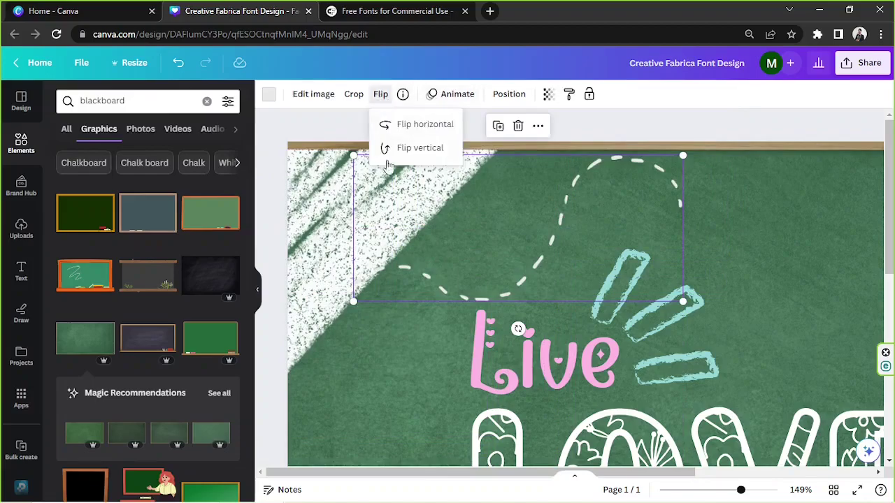
pyautogui.moveTo(518, 329); pyautogui.dragTo(629, 329)
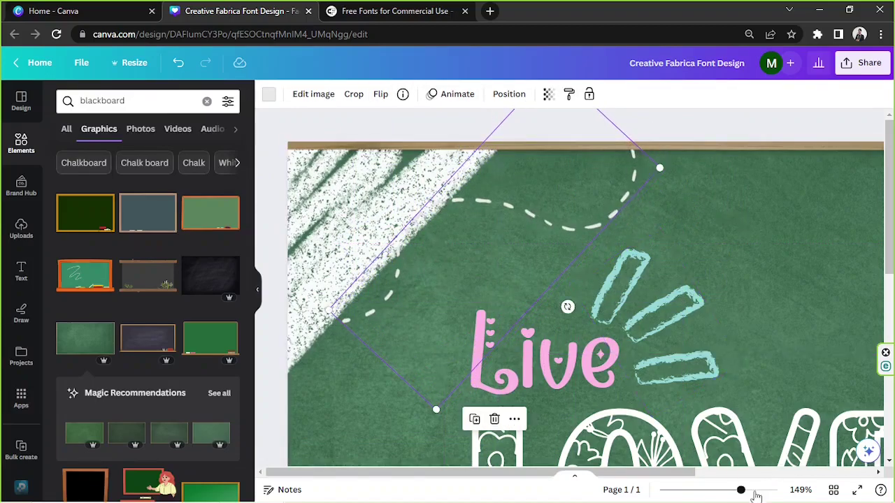
# Reposition the lower-right dashed chalk curve with a slight tilt against the edge of the lower-right hatching.
pyautogui.click(753, 491)
pyautogui.scroll(-5, 624, 189)
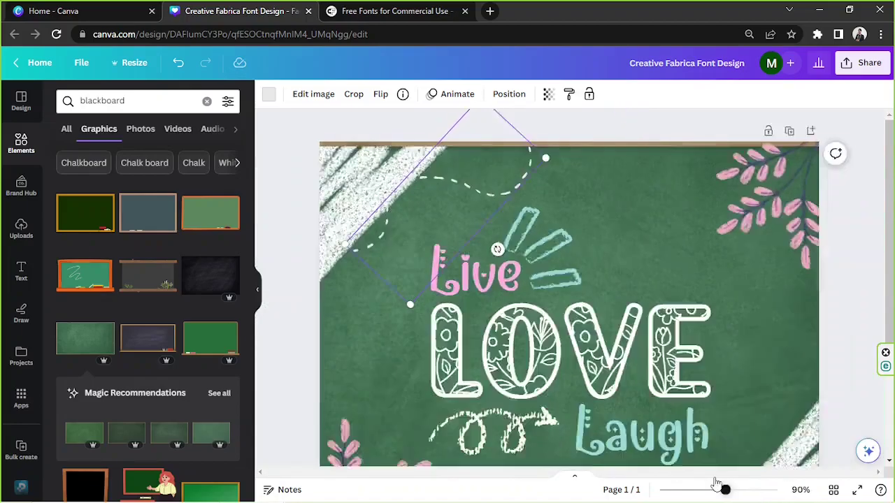
pyautogui.click(723, 184)
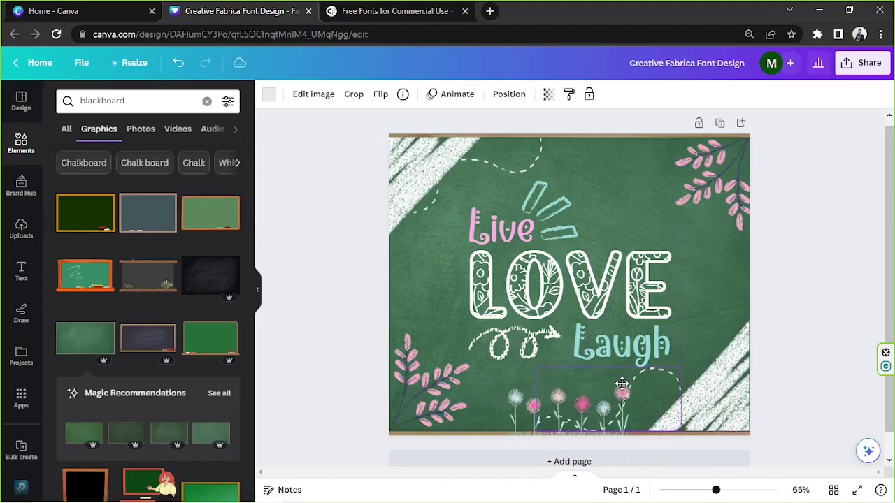
pyautogui.moveTo(626, 404); pyautogui.dragTo(647, 409)
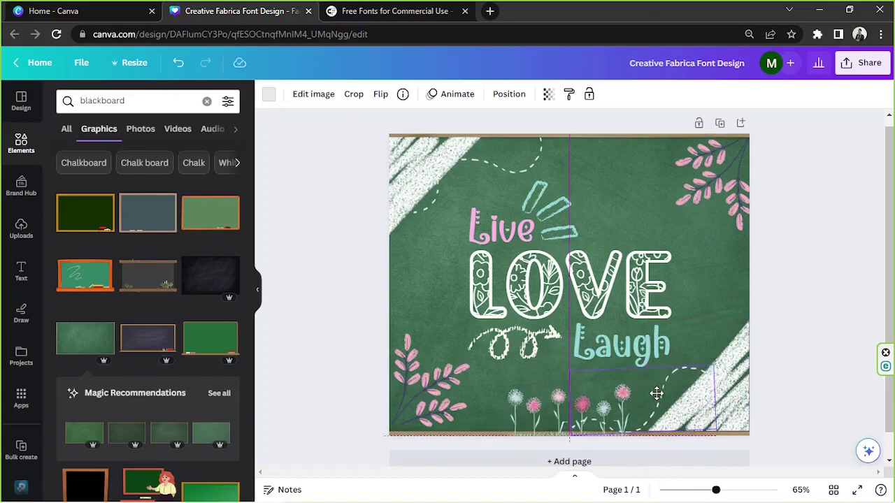
# Shrink the looped chalk arrow below the word "LOVE" so it sits clear of "Laugh".
pyautogui.click(792, 257)
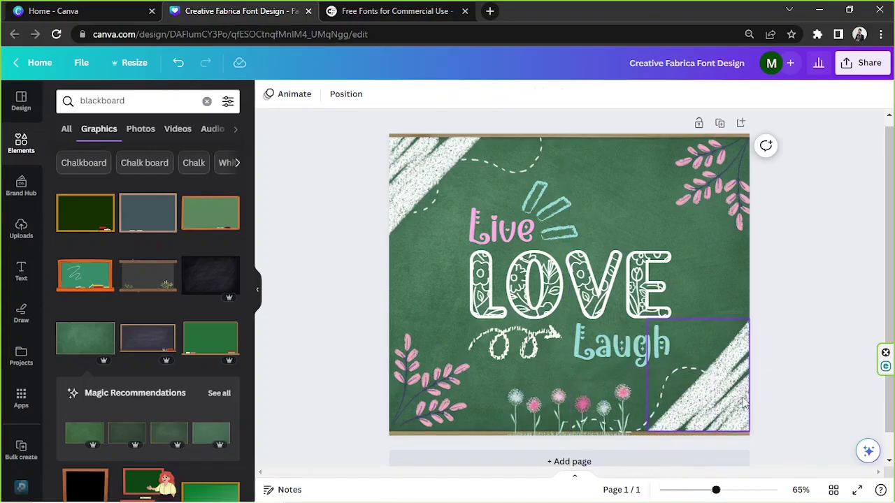
pyautogui.moveTo(716, 490); pyautogui.dragTo(711, 489)
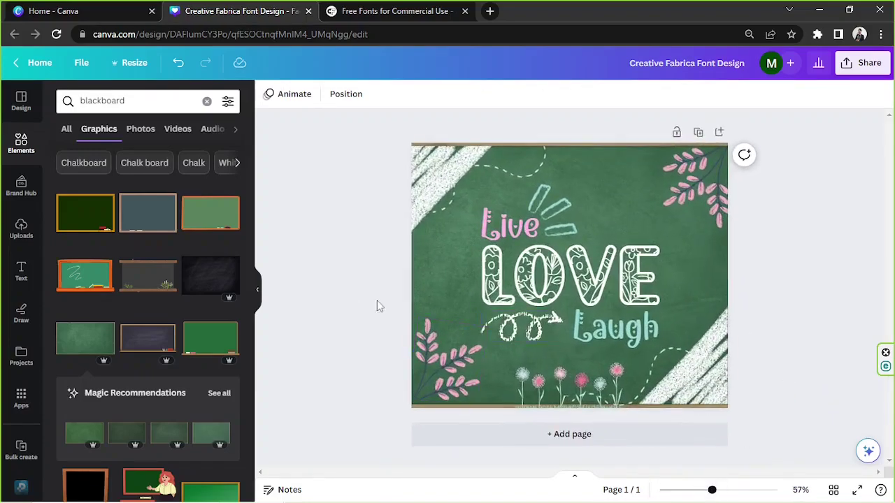
pyautogui.click(511, 327)
pyautogui.moveTo(482, 341); pyautogui.dragTo(500, 339)
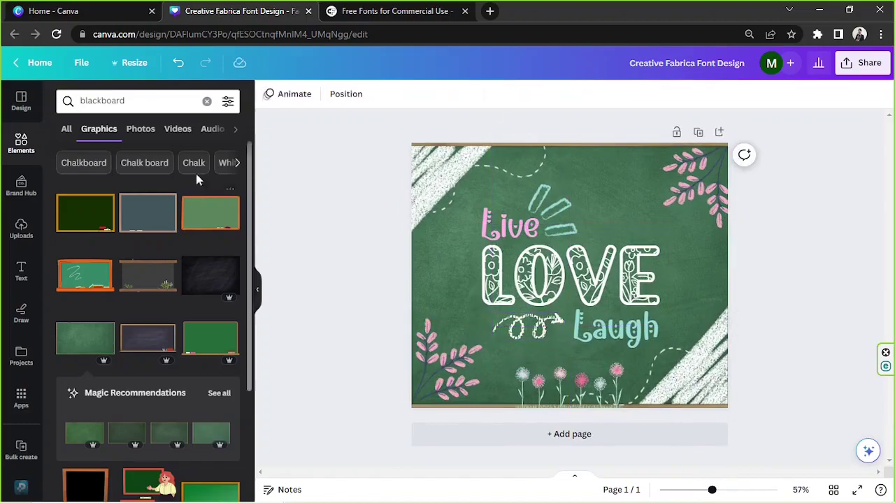
# Search the graphics for "heart chalk" and place the scattered small hearts graphic over the page's left edge.
pyautogui.click(189, 98)
pyautogui.write('heart chalk')
pyautogui.press('Return')
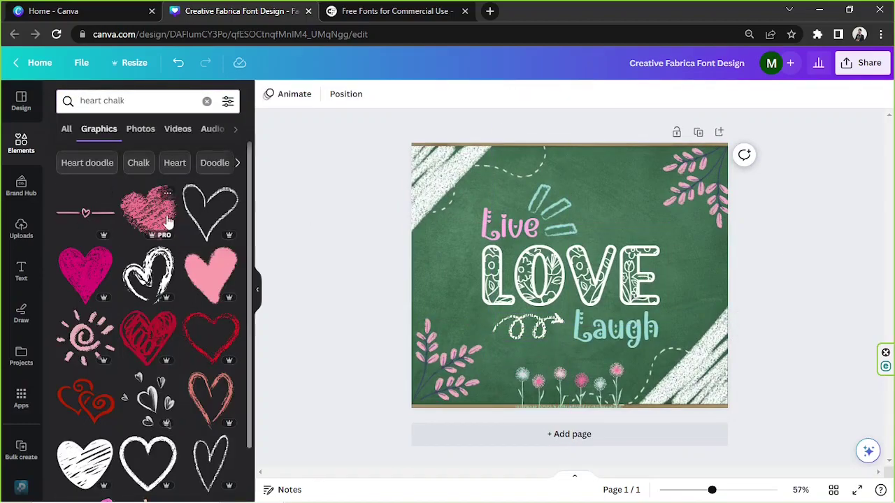
pyautogui.scroll(-1, 140, 300)
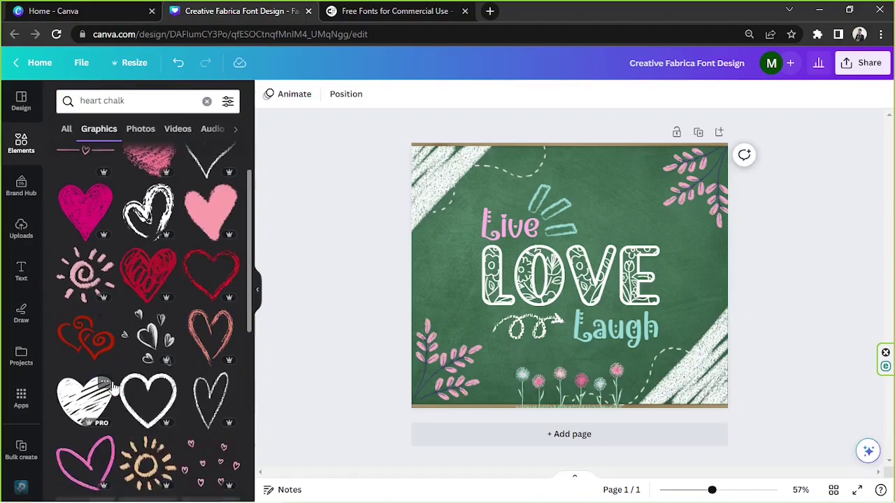
pyautogui.scroll(-2, 139, 400)
pyautogui.moveTo(722, 281); pyautogui.dragTo(413, 277)
# Recolour the scattered hearts with a custom coral red and enlarge the graphic.
pyautogui.click(268, 94)
pyautogui.click(196, 459)
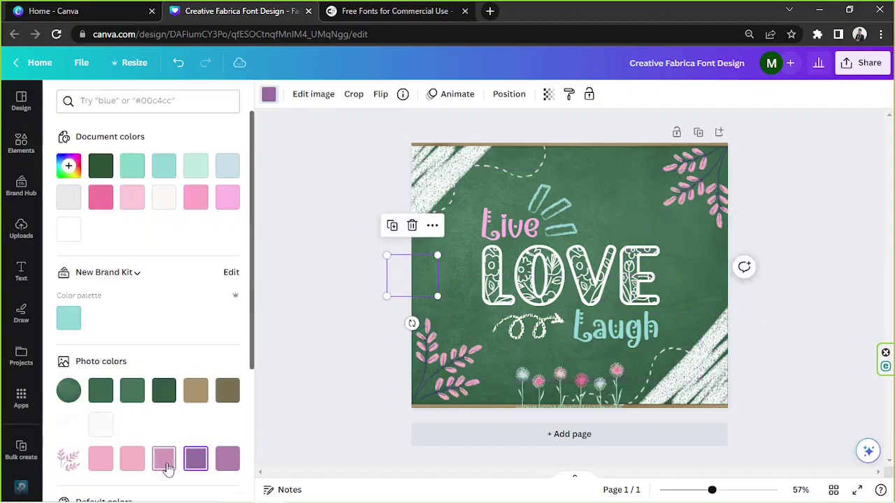
pyautogui.click(68, 166)
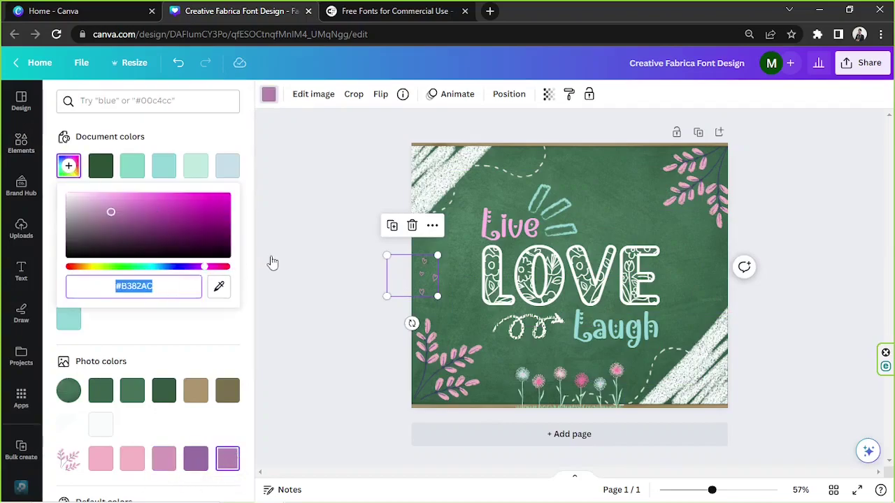
pyautogui.click(151, 209)
pyautogui.moveTo(438, 255); pyautogui.dragTo(475, 225)
pyautogui.click(68, 166)
pyautogui.click(162, 201)
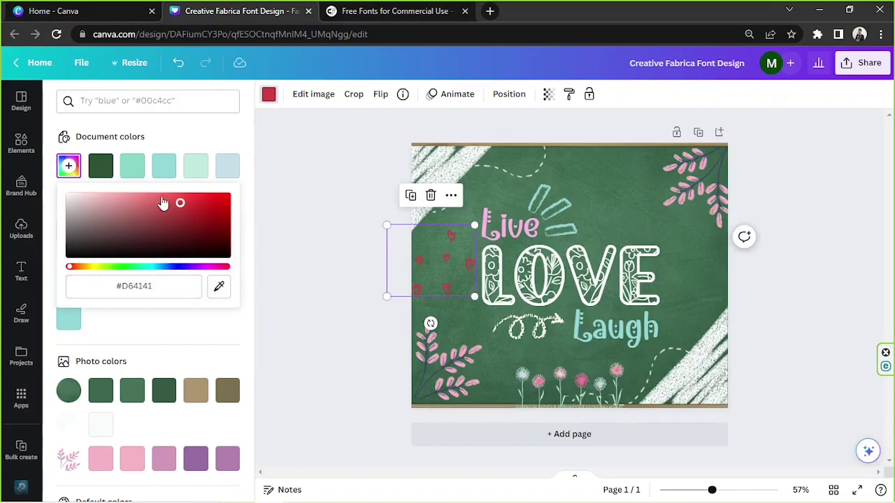
# Move the hearts partly off the page's left edge, adjusting their tilt, and place a copy at the right edge.
pyautogui.moveTo(462, 274); pyautogui.dragTo(438, 282)
pyautogui.moveTo(405, 330); pyautogui.dragTo(391, 331)
pyautogui.moveTo(396, 298); pyautogui.dragTo(386, 294)
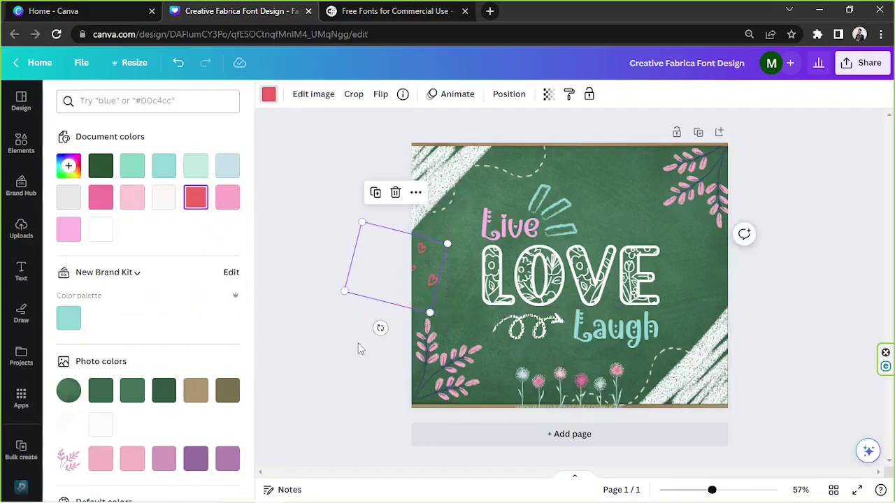
pyautogui.moveTo(380, 328); pyautogui.dragTo(395, 337)
pyautogui.moveTo(395, 279)
pyautogui.mouseDown()
pyautogui.moveTo(756, 285)
pyautogui.moveTo(754, 299)
pyautogui.moveTo(407, 274)
pyautogui.moveTo(397, 281)
pyautogui.mouseUp()
pyautogui.click(731, 216)
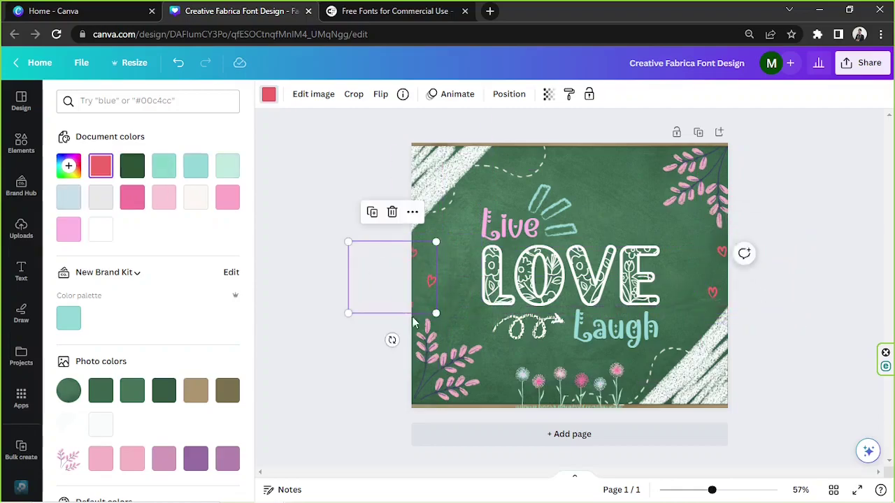
# Tilt and slightly enlarge the left-edge hearts so only two show on the page, and hide the graphics list.
pyautogui.moveTo(391, 340); pyautogui.dragTo(370, 336)
pyautogui.moveTo(397, 286); pyautogui.dragTo(396, 300)
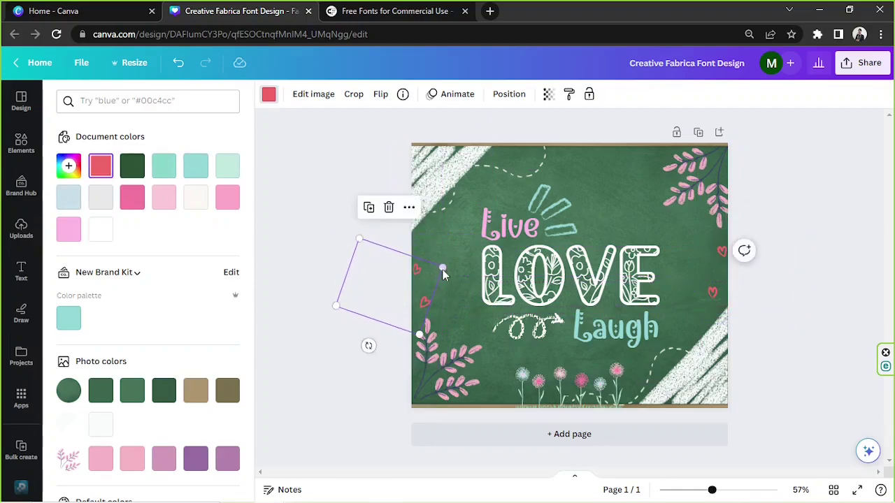
pyautogui.moveTo(443, 269); pyautogui.dragTo(448, 266)
pyautogui.moveTo(407, 297); pyautogui.dragTo(408, 287)
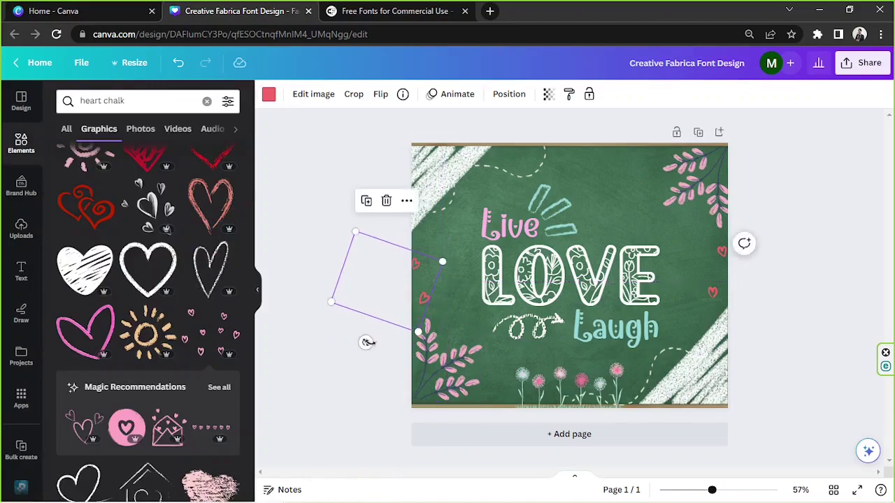
pyautogui.moveTo(368, 342); pyautogui.dragTo(356, 338)
pyautogui.click(785, 289)
pyautogui.click(257, 291)
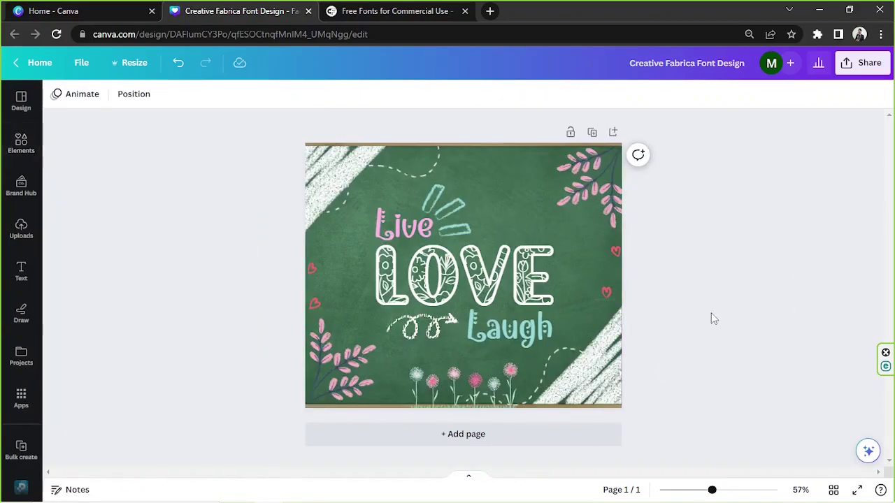